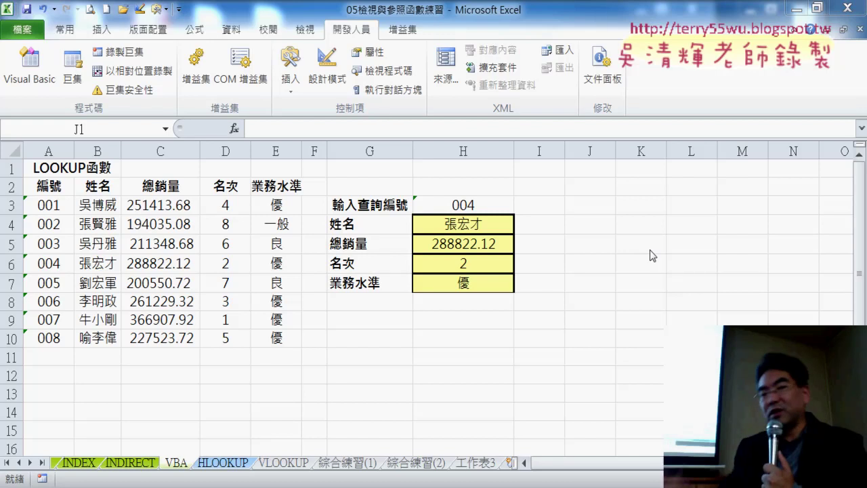
- Clear the looked-up values in H4:H7 and keep the query ID 004 in H3
click(485, 207)
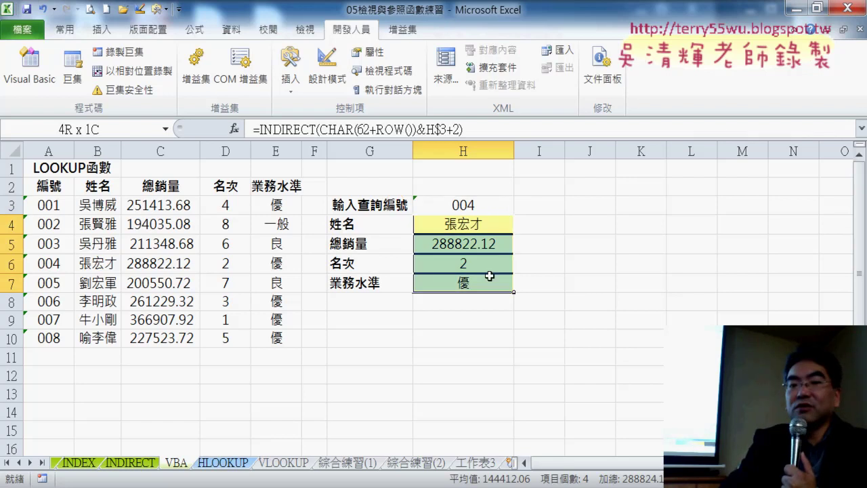
drag(489, 220, 489, 278)
key(Delete)
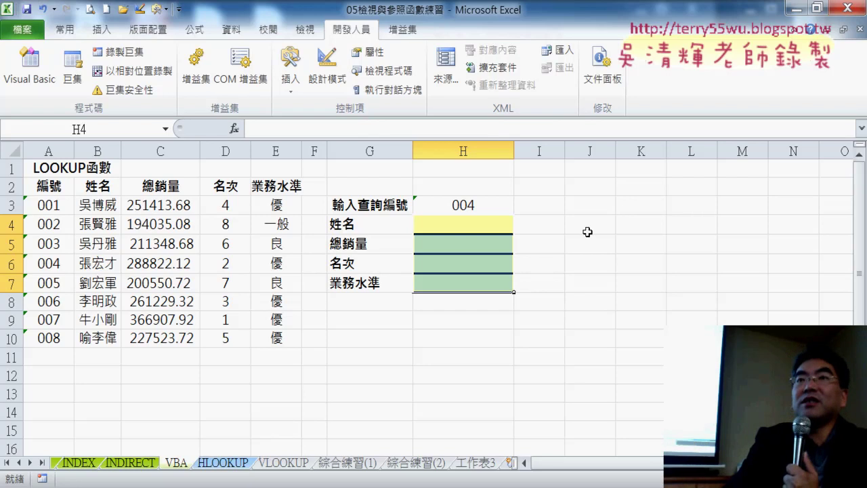
click(489, 222)
click(494, 206)
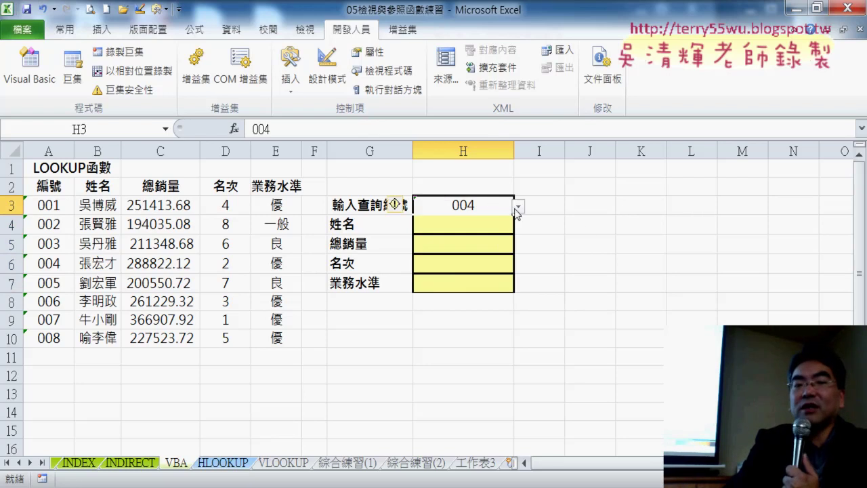
click(518, 208)
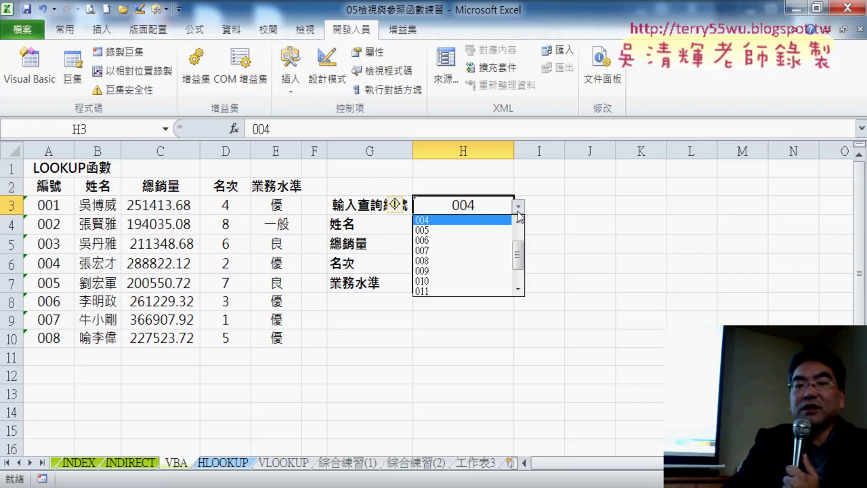
click(518, 210)
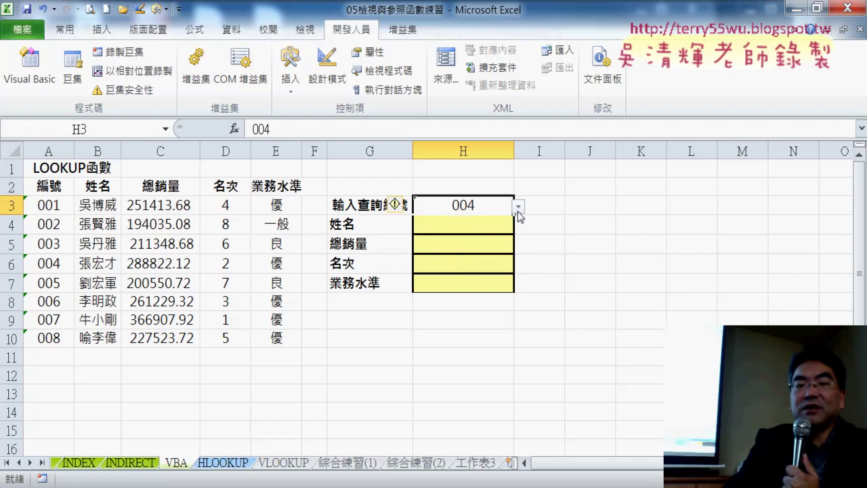
click(53, 267)
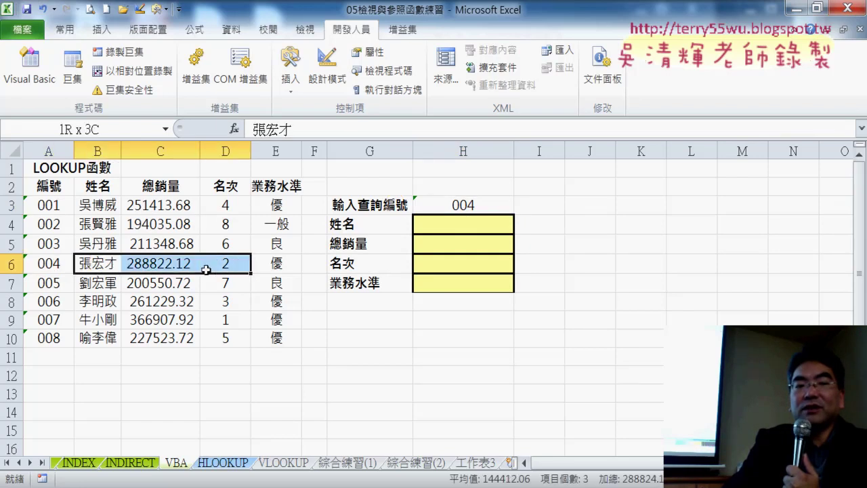
drag(118, 267, 290, 276)
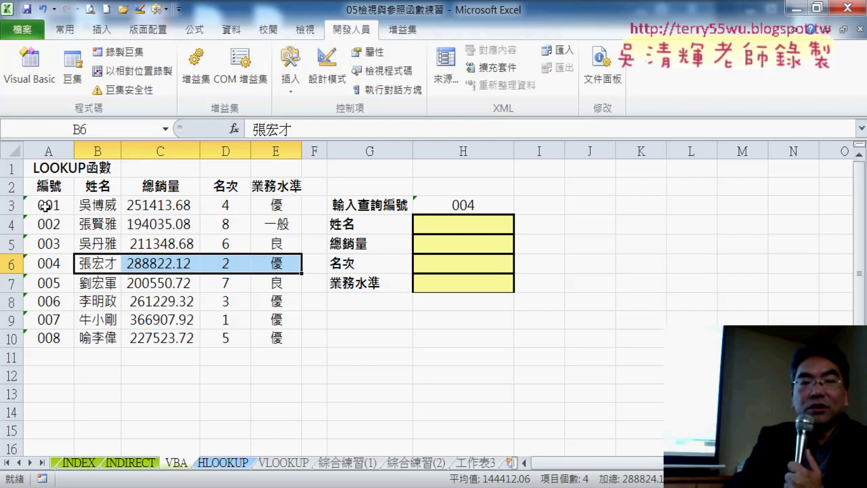
drag(10, 205, 10, 338)
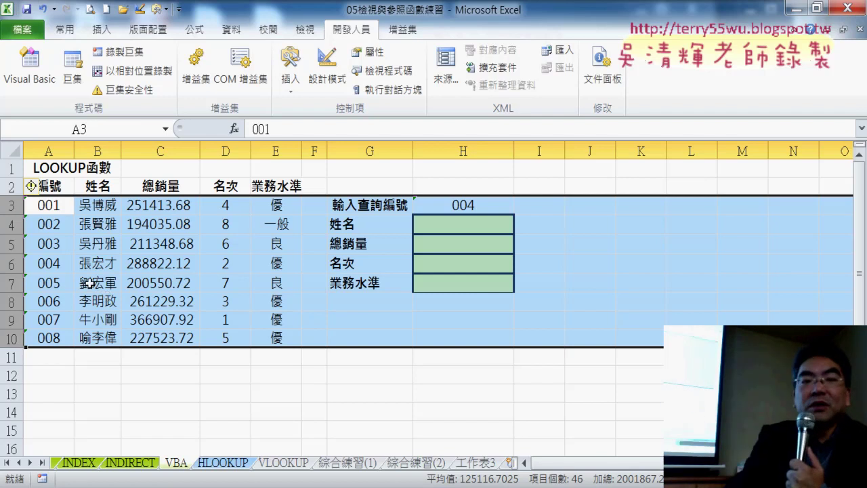
click(50, 206)
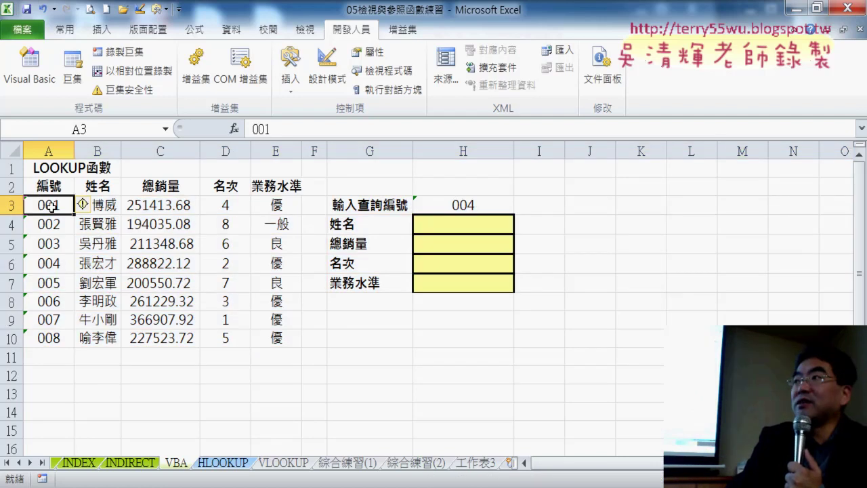
click(480, 206)
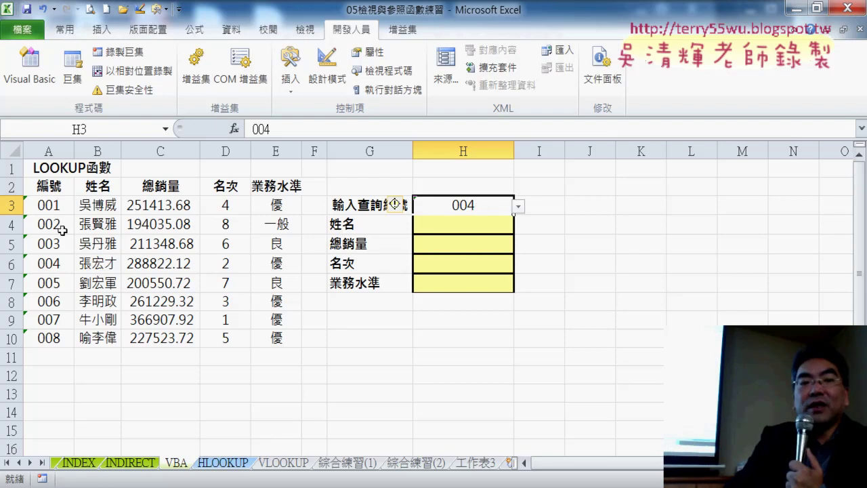
click(49, 205)
click(91, 204)
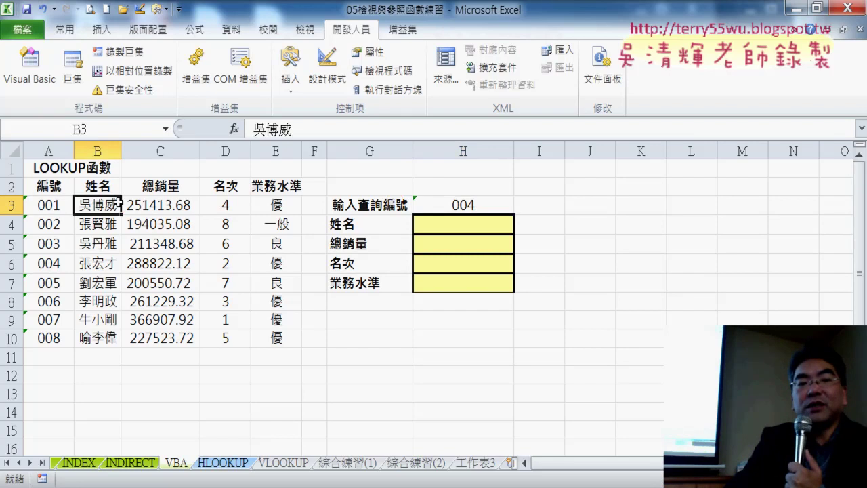
click(167, 203)
click(216, 206)
click(283, 205)
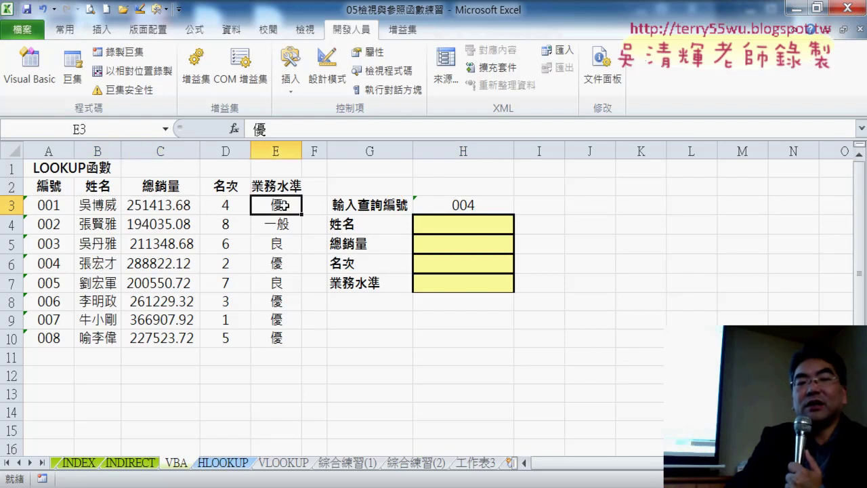
click(467, 225)
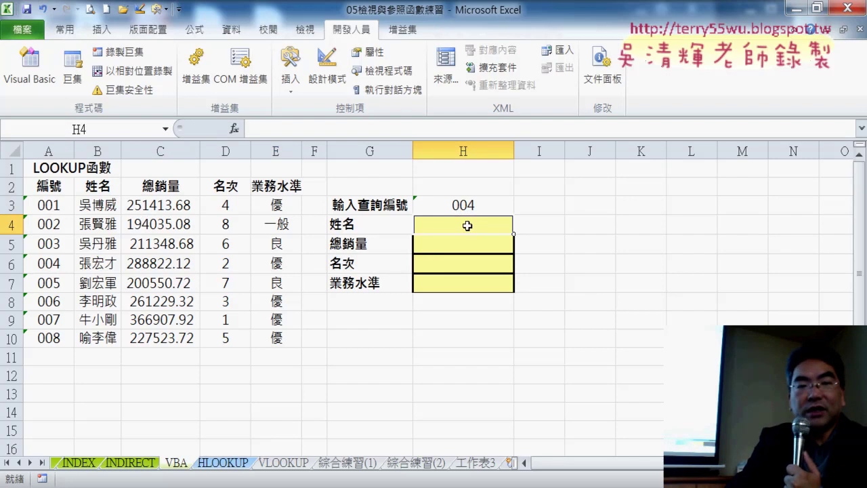
click(467, 242)
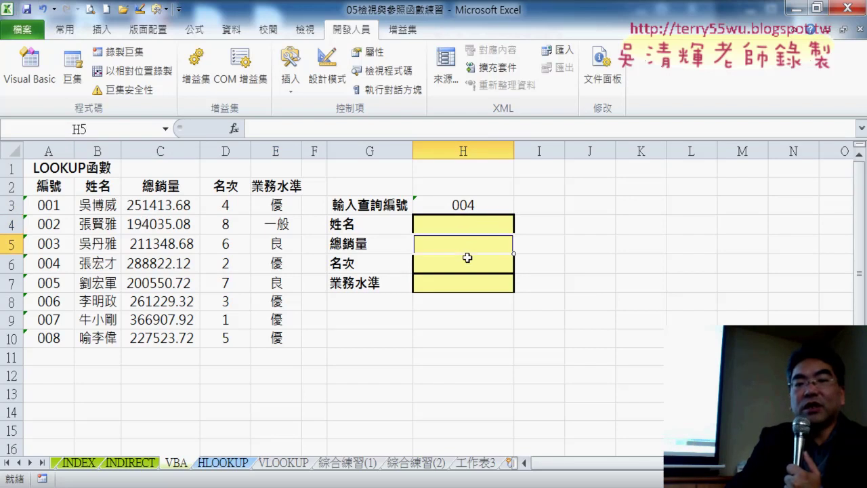
click(467, 262)
click(465, 283)
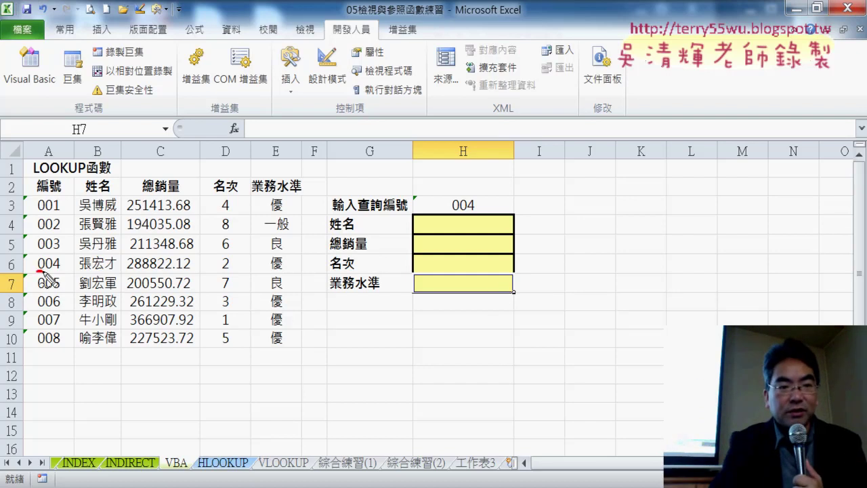
drag(44, 271, 60, 270)
drag(53, 139, 46, 142)
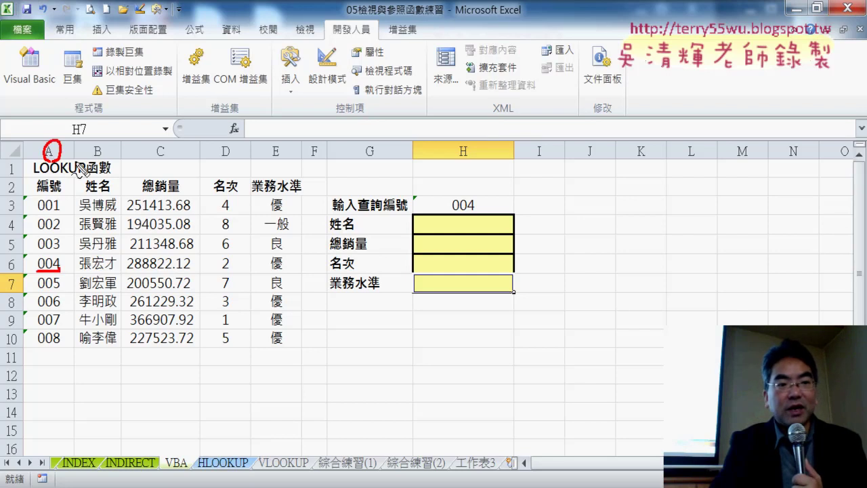
mouse_move(75, 256)
mouse_down()
mouse_move(73, 269)
mouse_move(288, 259)
mouse_move(78, 274)
mouse_up()
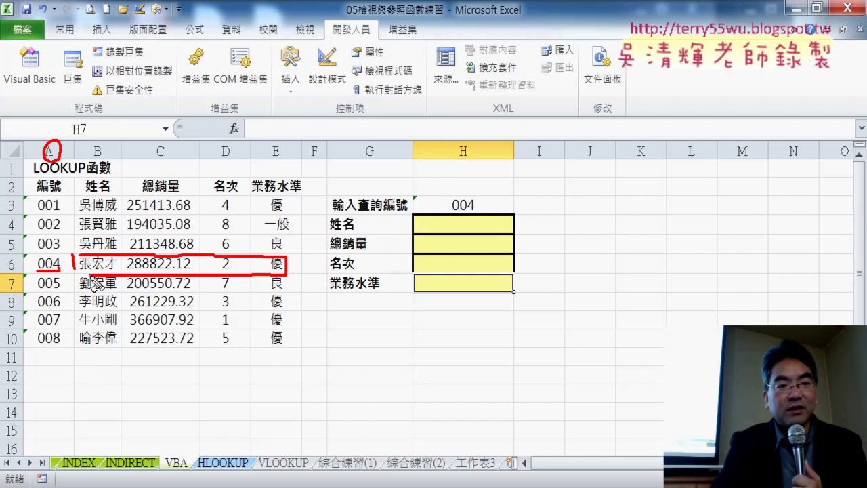
drag(410, 216, 411, 297)
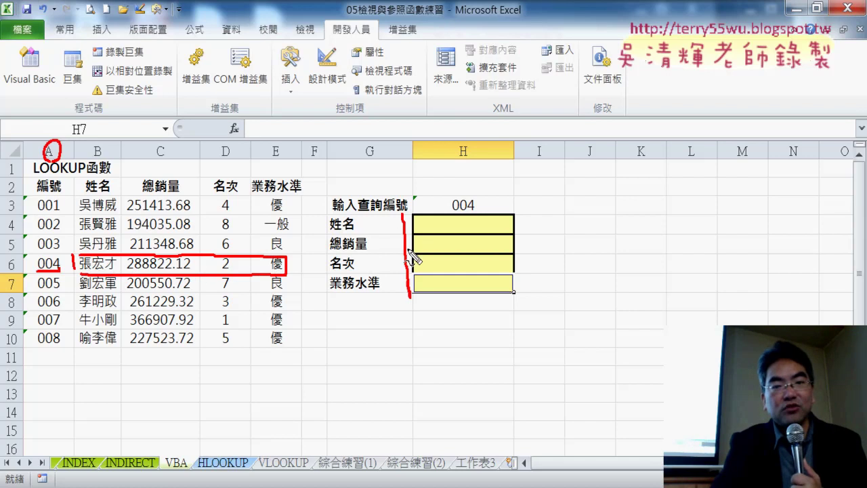
mouse_move(414, 214)
mouse_down()
mouse_move(516, 215)
mouse_move(411, 299)
mouse_up()
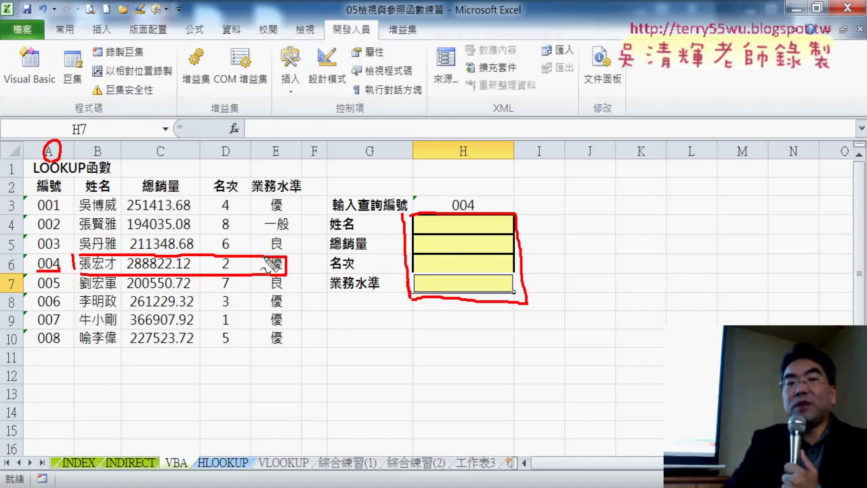
mouse_move(257, 256)
mouse_down()
mouse_move(269, 239)
mouse_move(359, 221)
mouse_move(388, 223)
mouse_move(383, 242)
mouse_up()
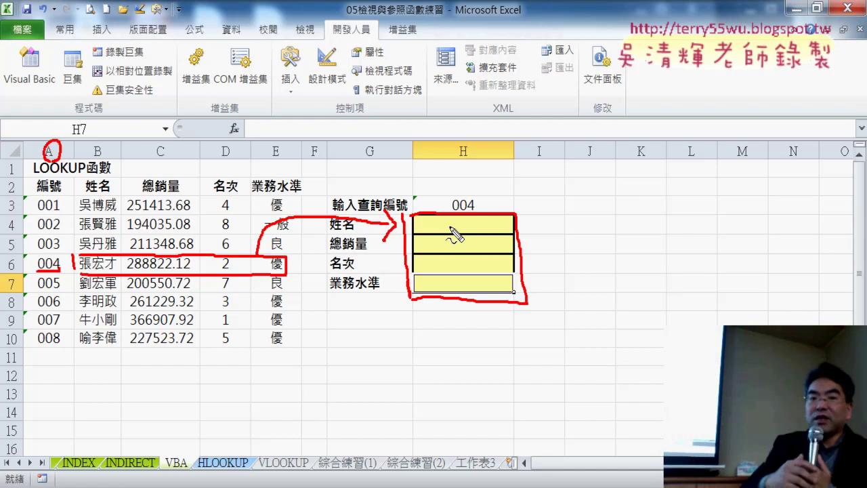
key(Escape)
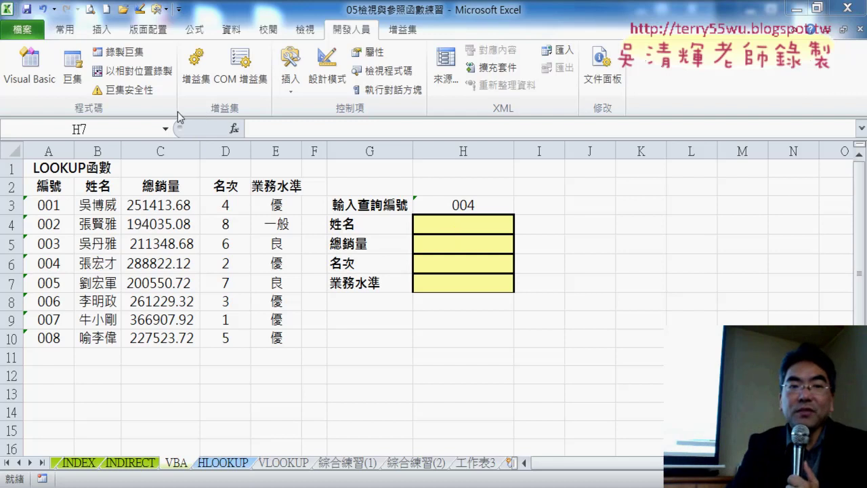
- Open the Visual Basic editor on Module1 and select the macro name 查詢
click(33, 79)
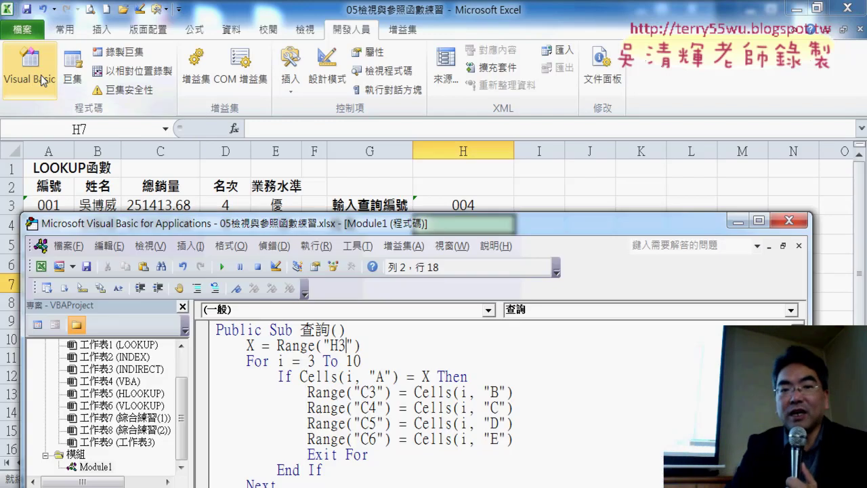
drag(339, 227, 409, 39)
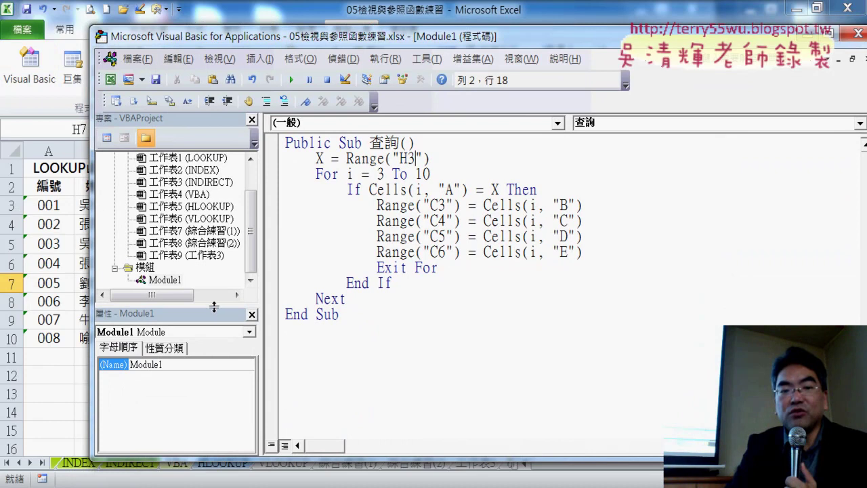
drag(212, 313, 203, 343)
click(167, 316)
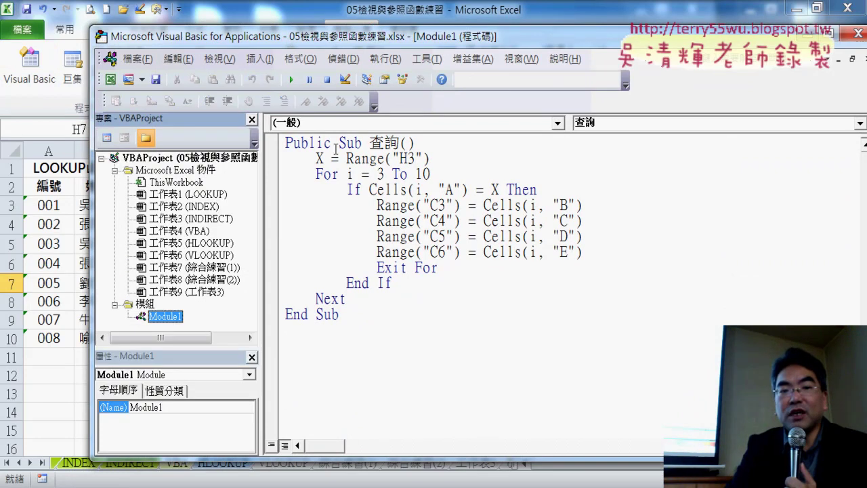
drag(368, 142, 409, 144)
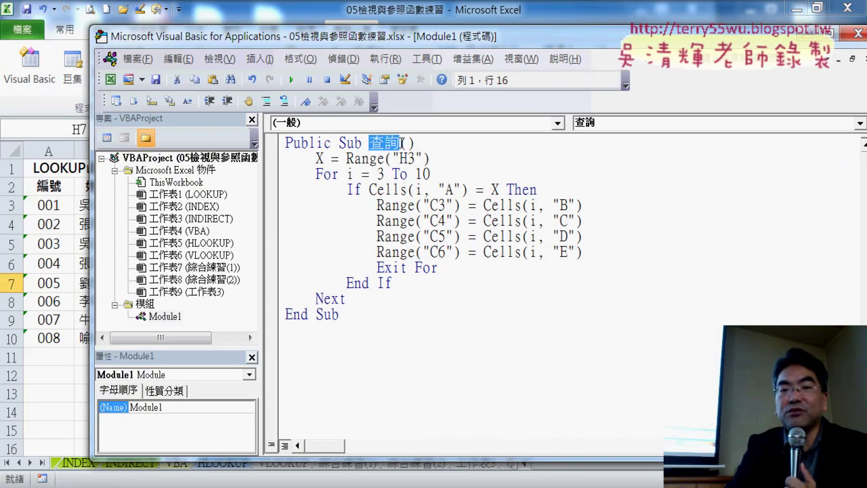
- Open Insert > Procedure, cancel it, and move the editor window down and right
click(259, 59)
click(279, 80)
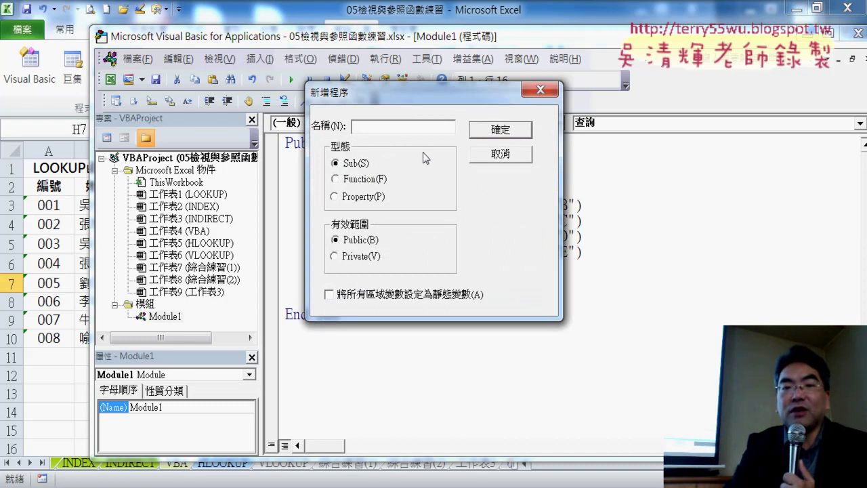
click(501, 154)
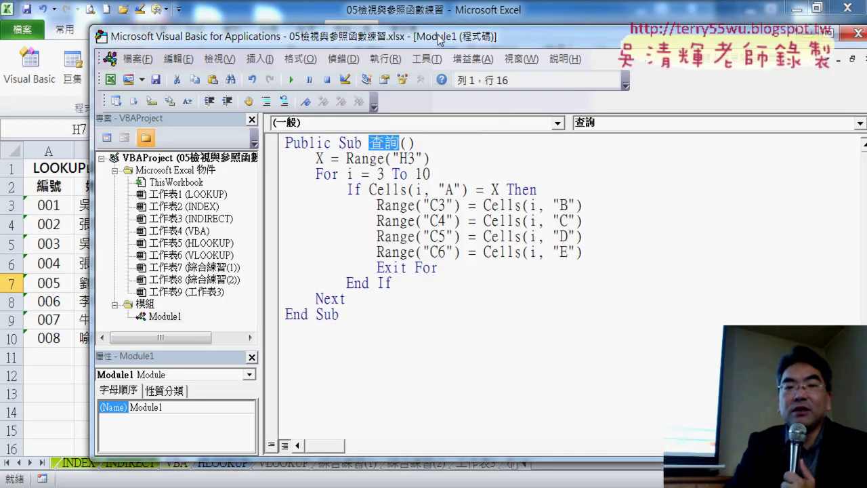
mouse_move(441, 43)
mouse_down()
mouse_move(476, 61)
mouse_move(527, 240)
mouse_up()
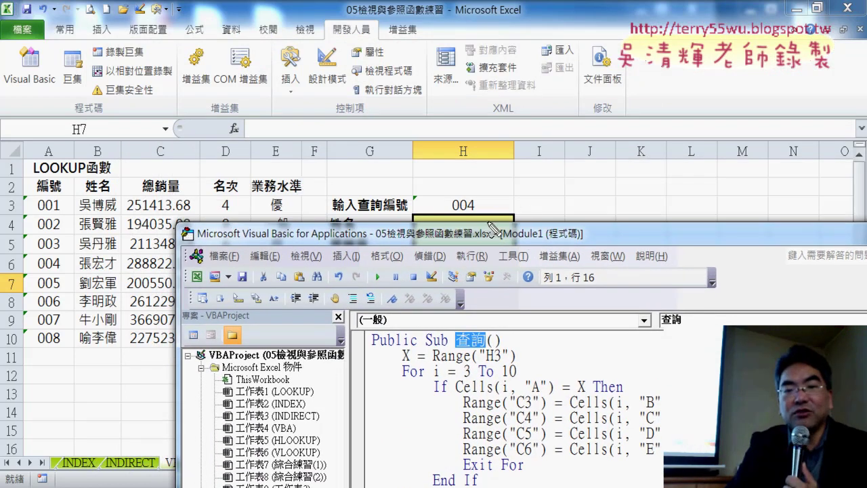
- Mark ID 004 in H3 and the Range("H3") to X line, then show the full macro
drag(473, 224, 494, 227)
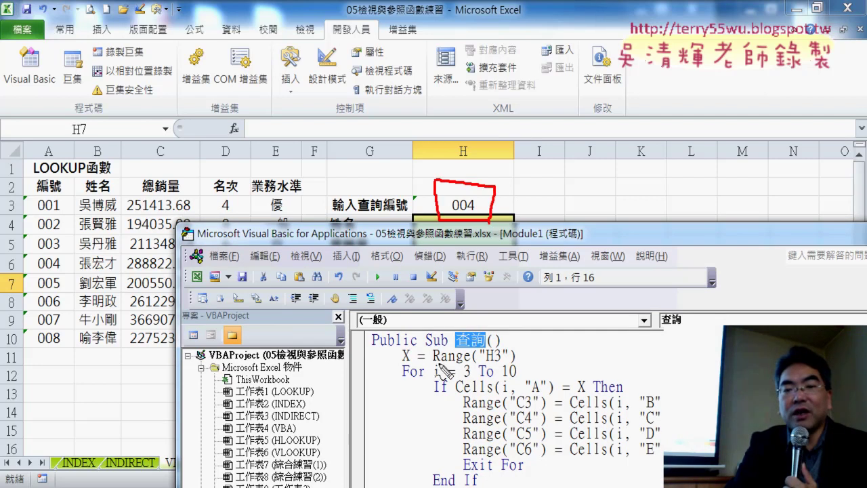
drag(439, 366, 516, 369)
mouse_move(467, 345)
mouse_down()
mouse_move(416, 351)
mouse_move(416, 363)
mouse_up()
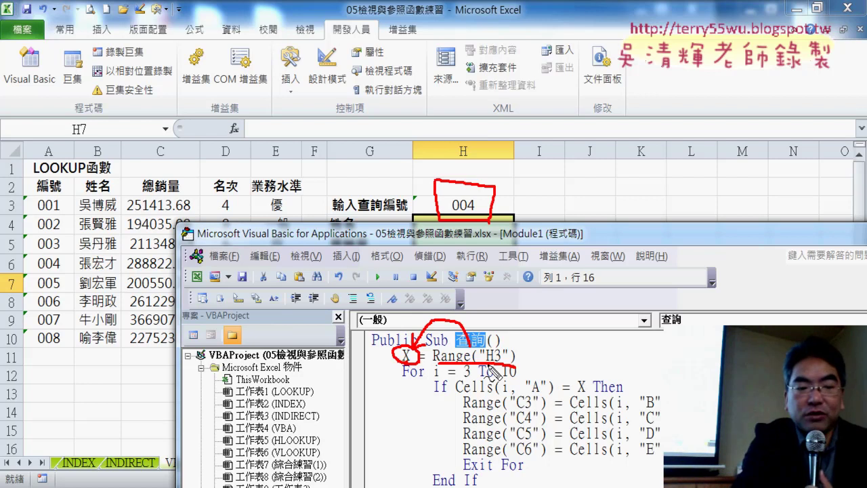
key(Escape)
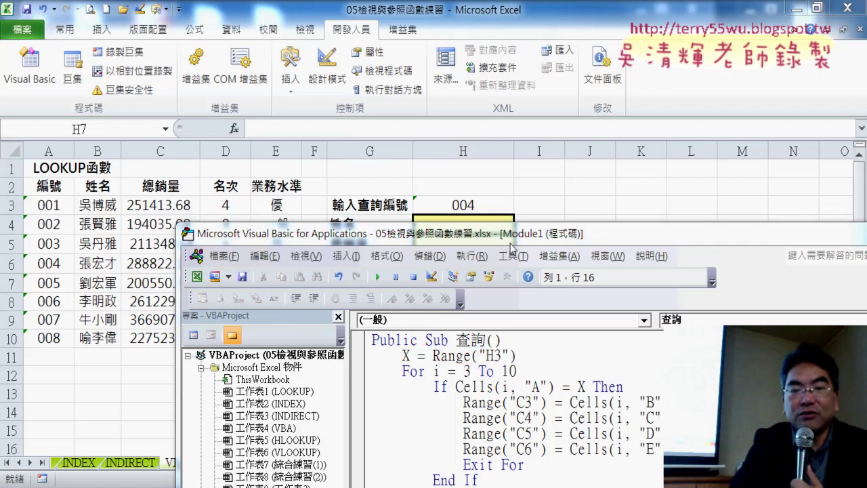
drag(512, 239, 510, 80)
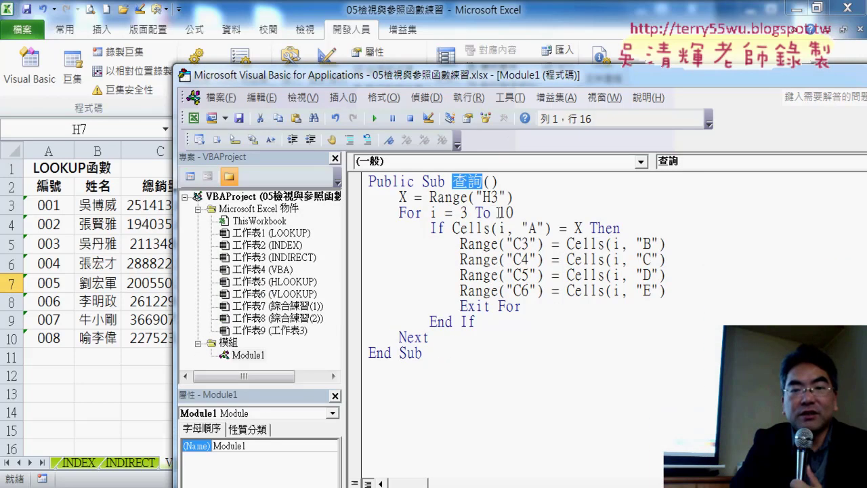
- Replace the loop's fixed limit 10 with Range("A3").End(xlDown).Row
drag(499, 213, 529, 213)
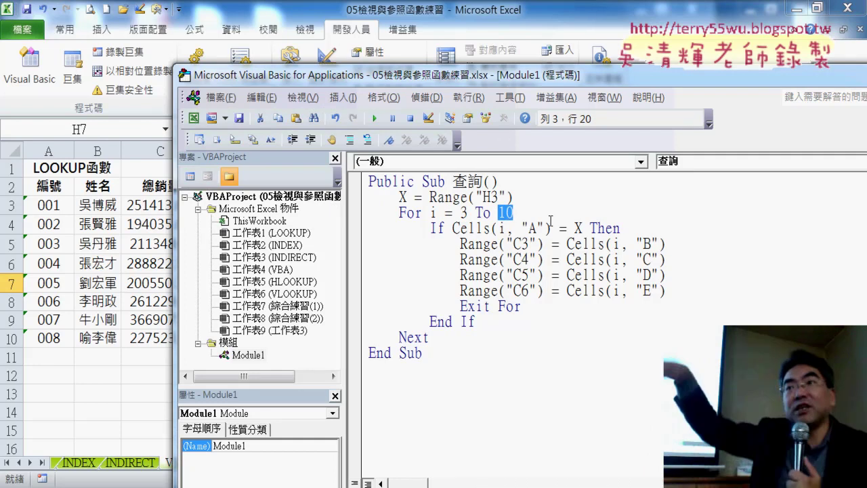
text(r)
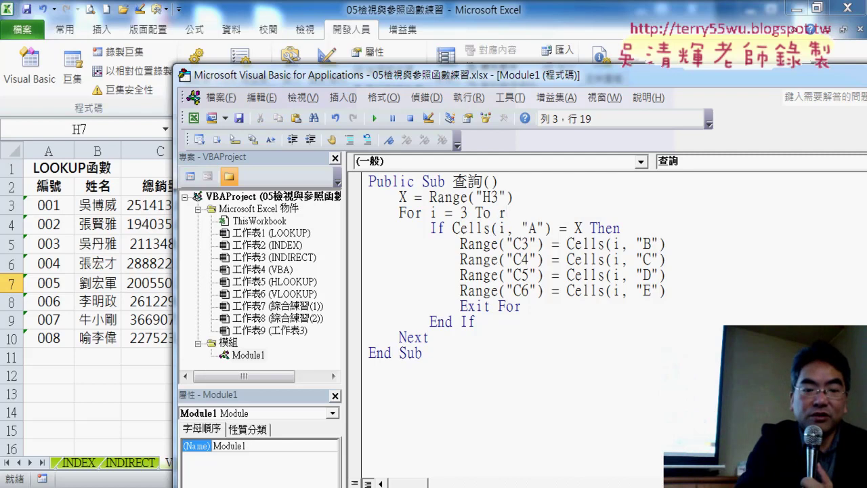
text(ange)
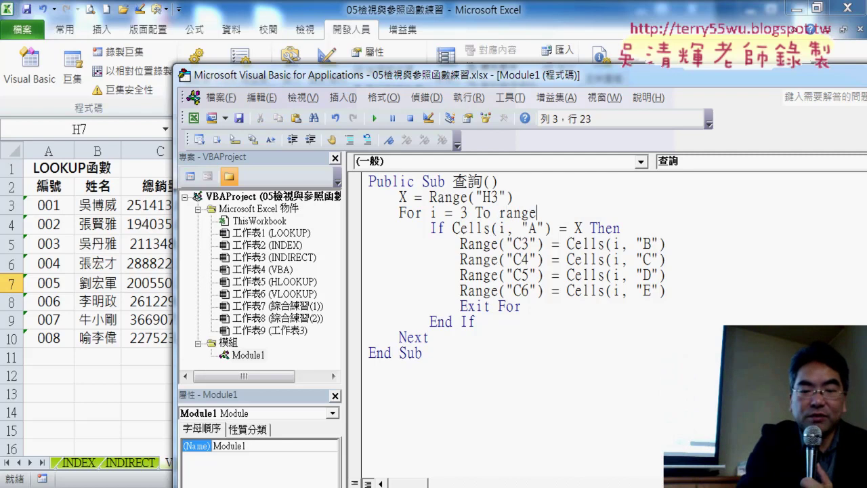
text(("A3)
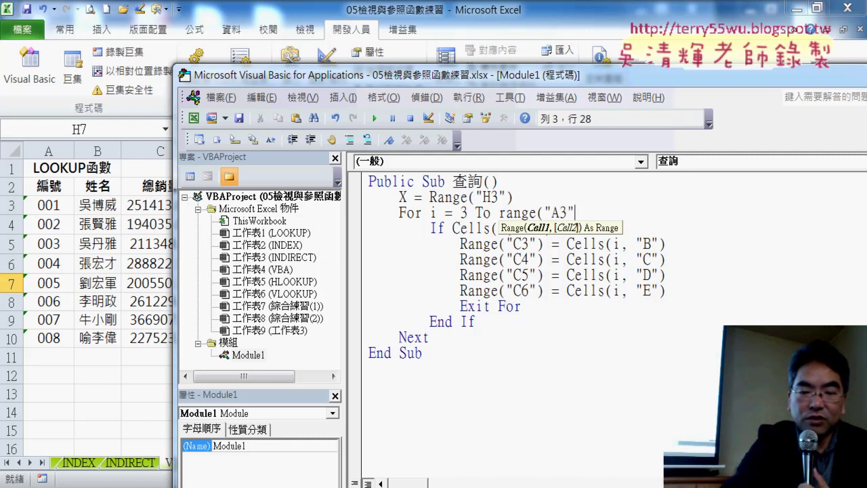
text().e)
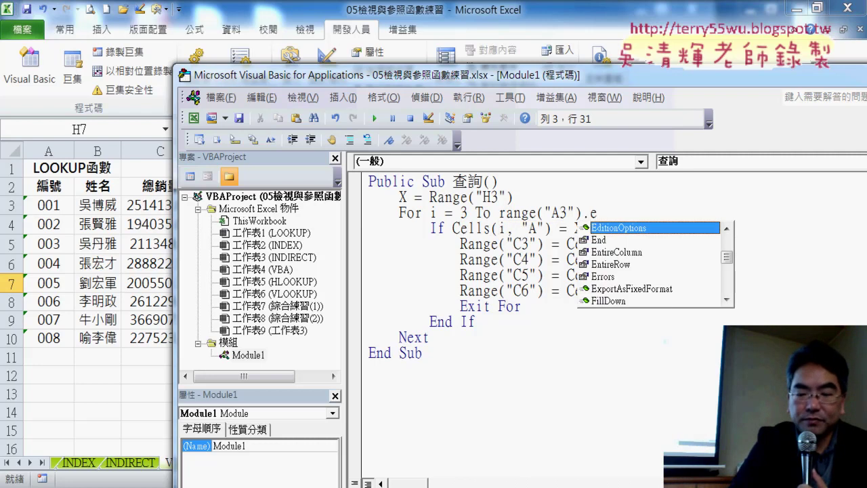
key(Down)
text(()
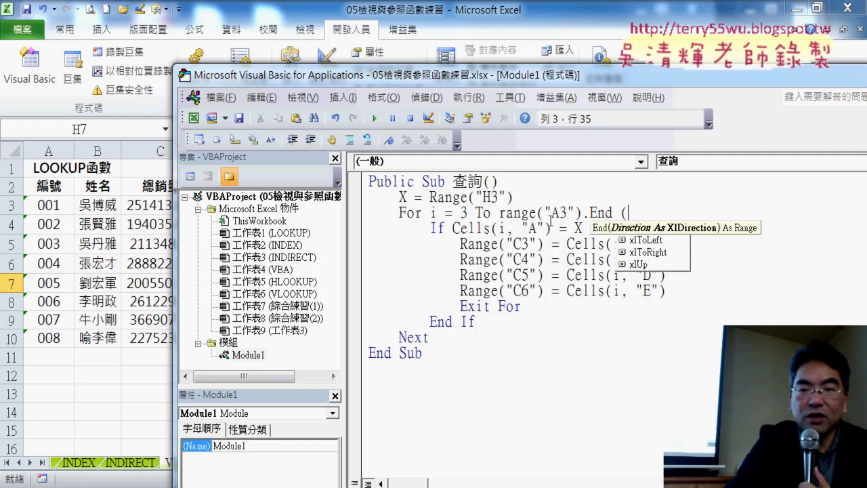
key(Up)
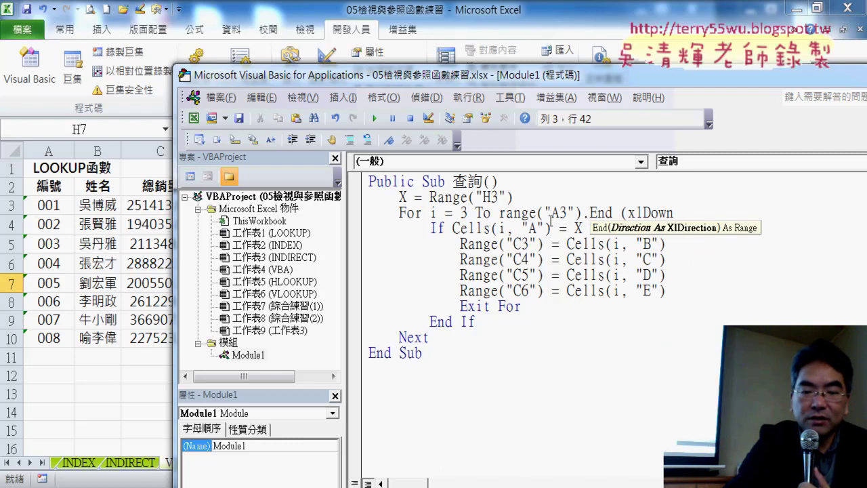
text().ro)
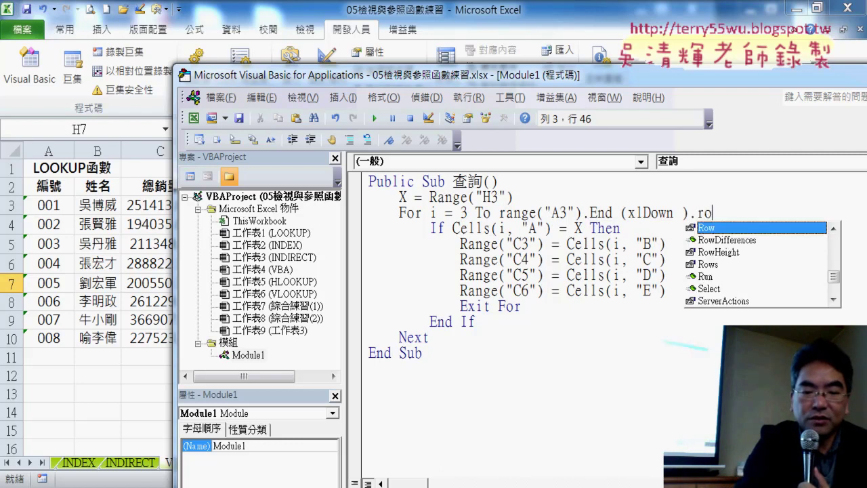
text(w)
click(530, 274)
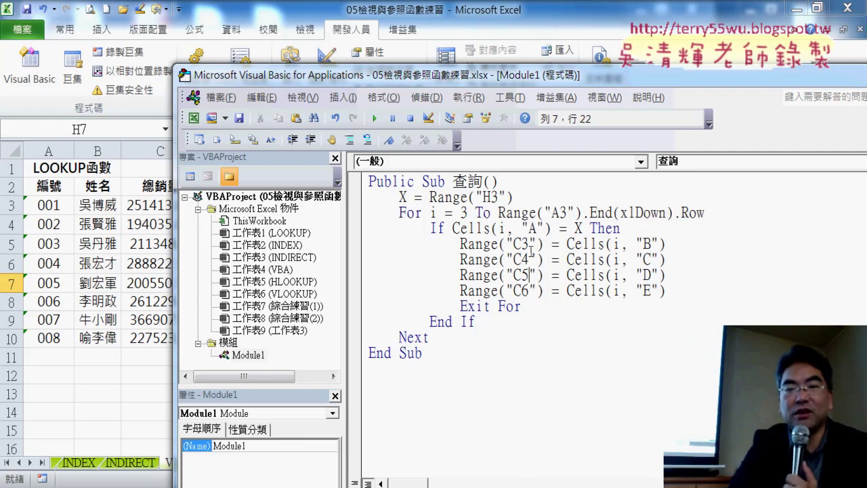
- Highlight the new loop limit and the column A = X condition, then reveal more of the sheet
drag(499, 212, 700, 215)
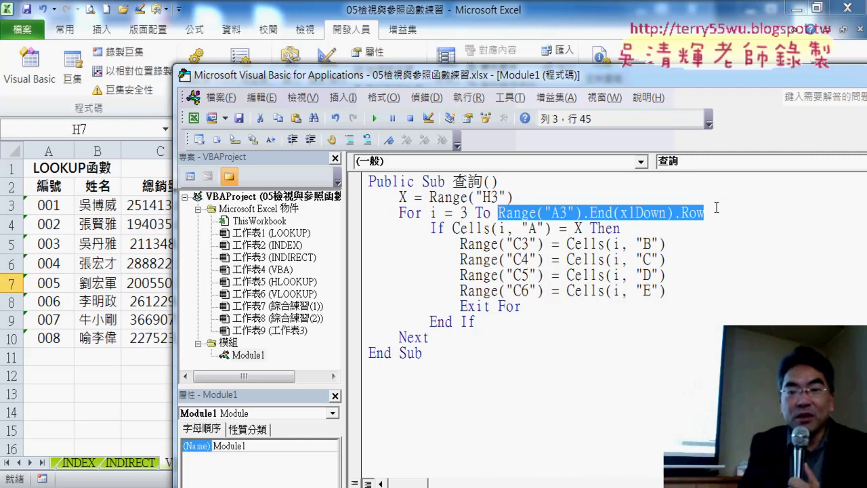
click(438, 228)
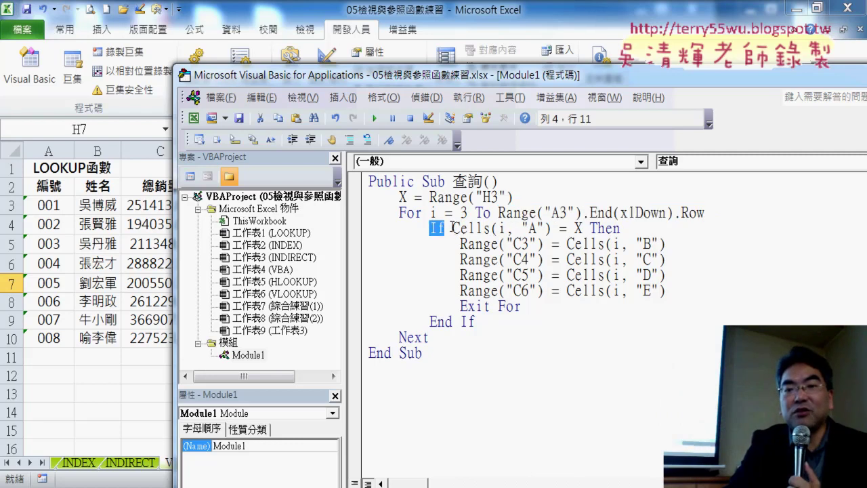
drag(453, 228, 591, 229)
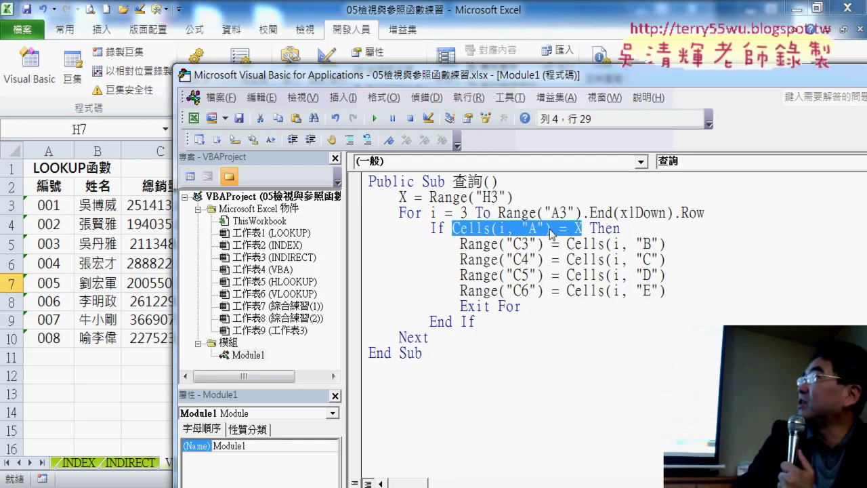
click(555, 230)
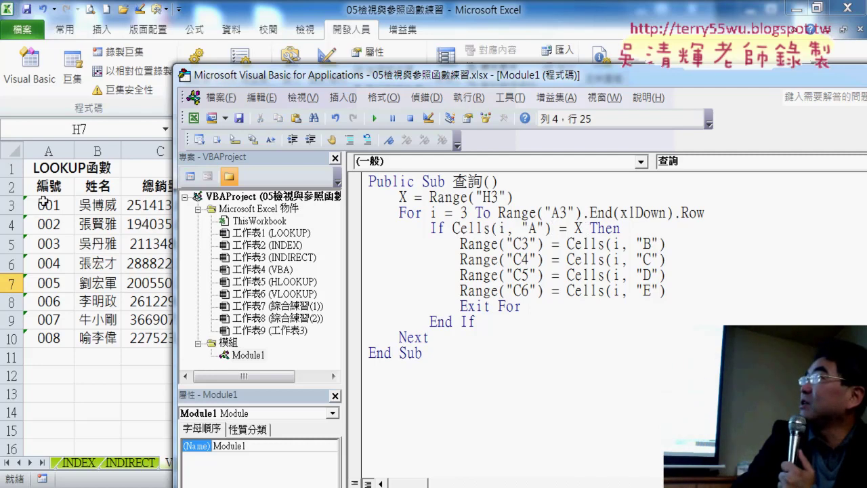
drag(478, 82, 517, 233)
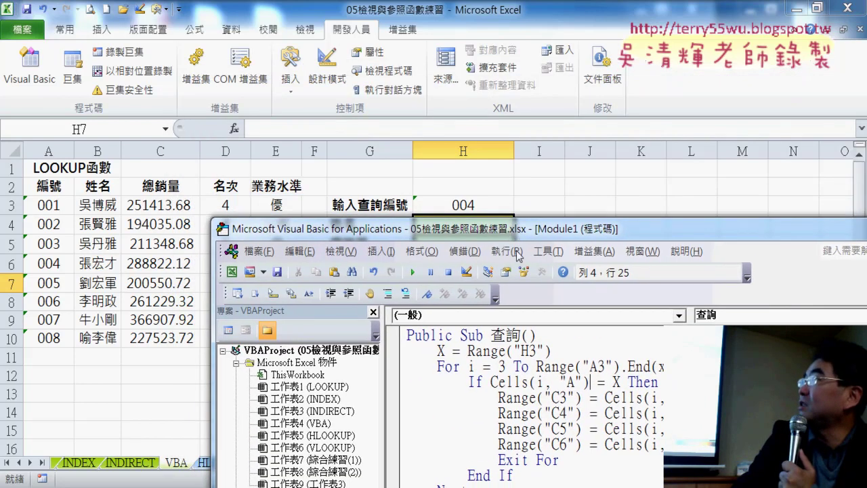
- Move the code window aside to reveal sheet columns D–G and the result cells H3:H7
click(486, 471)
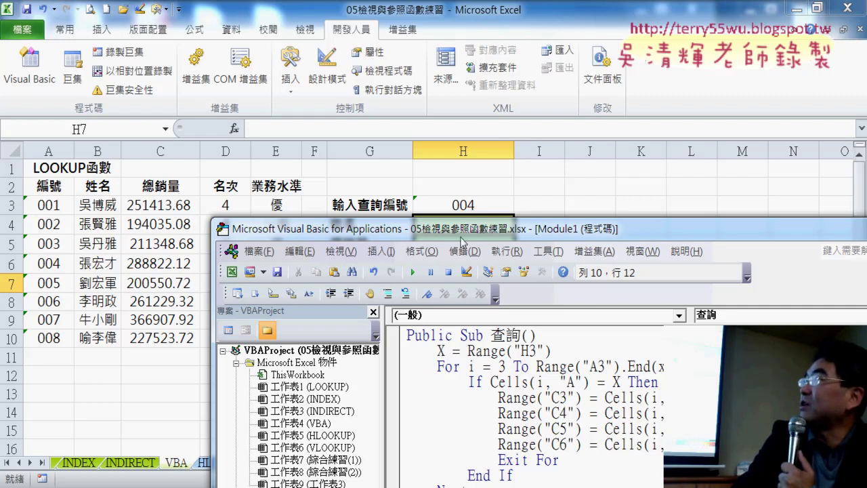
drag(461, 230, 645, 214)
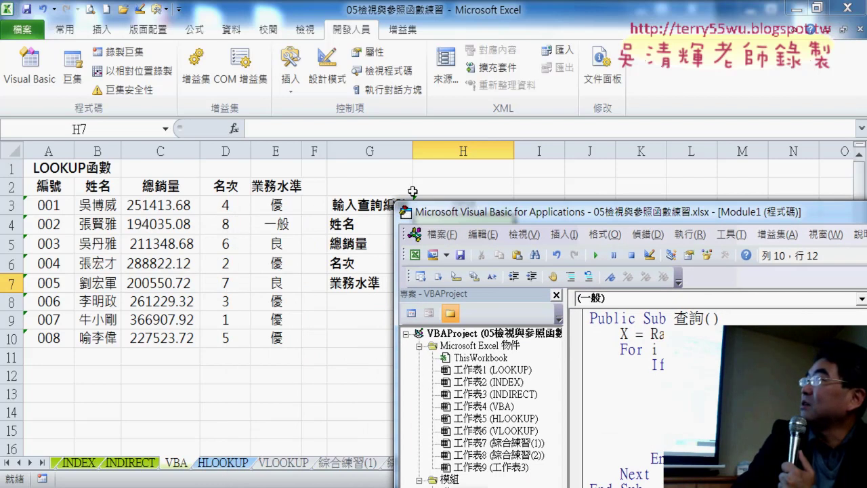
drag(438, 214, 565, 231)
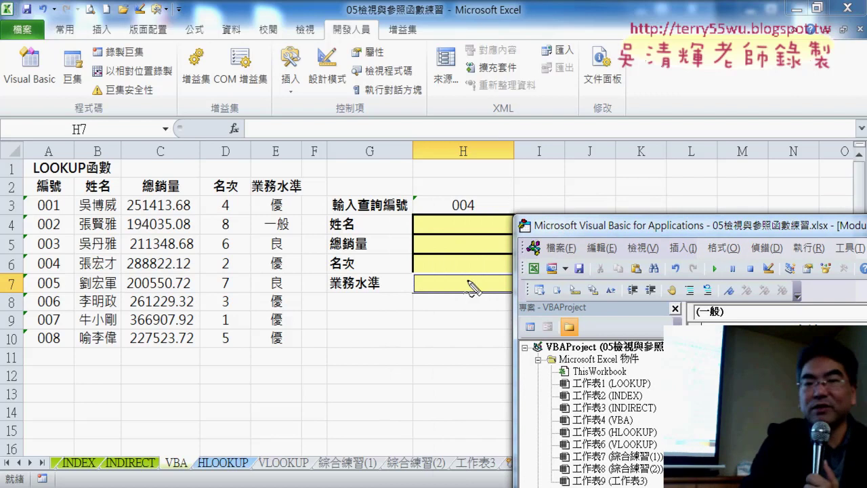
- Mark ID 004's row, draw an arrow to H3:H7, clear the ink, and restore the code view
drag(62, 251, 79, 273)
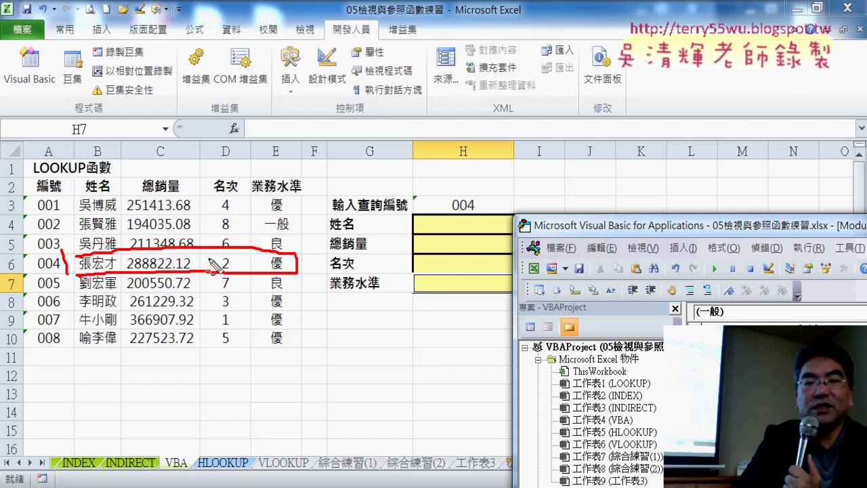
mouse_move(230, 248)
mouse_down()
mouse_move(398, 238)
mouse_move(413, 320)
mouse_up()
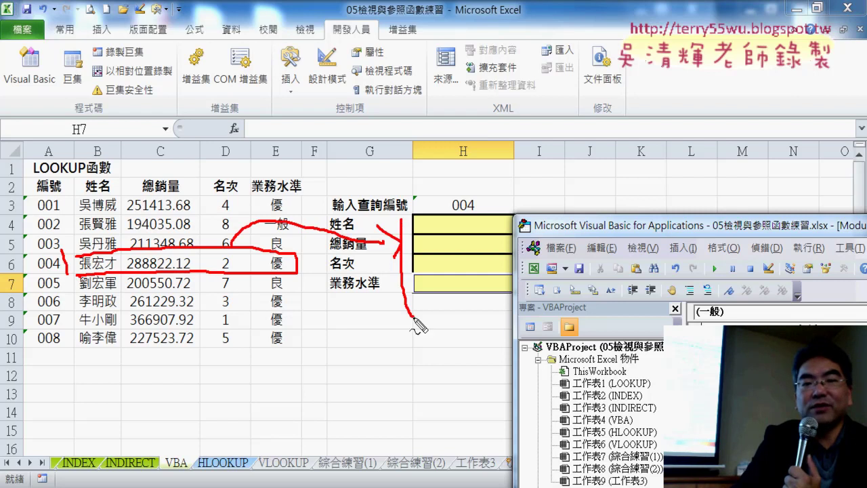
drag(412, 205, 433, 324)
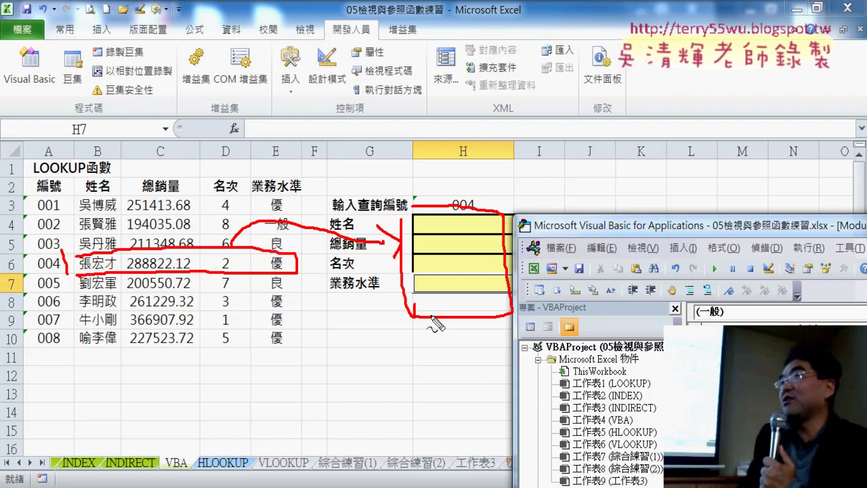
key(Escape)
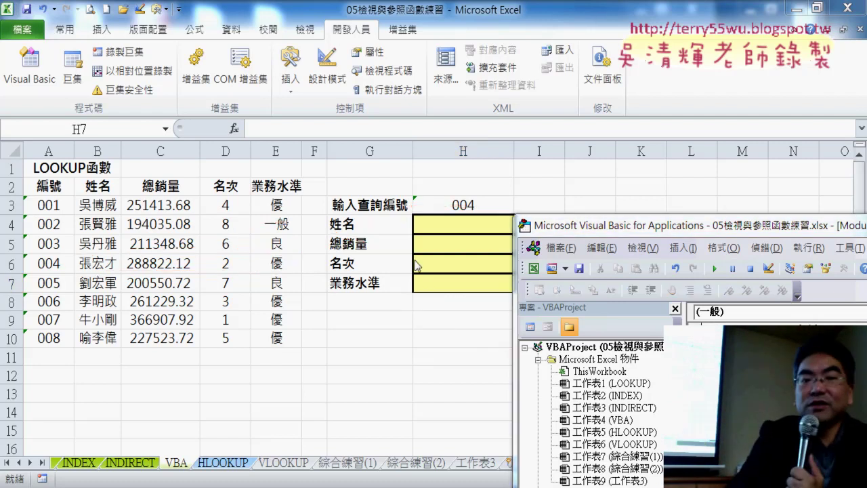
drag(669, 236, 220, 63)
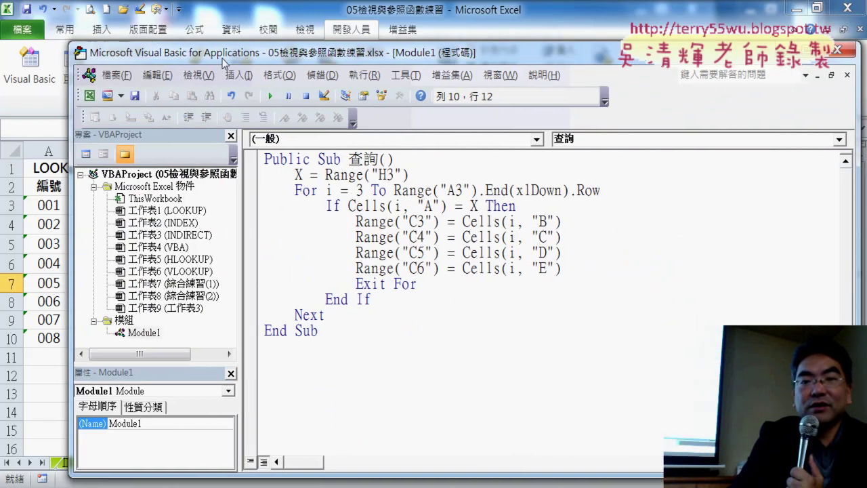
- Highlight Cells(i, "B") and briefly reveal the query cells H3:H6 on the sheet
drag(564, 220, 460, 221)
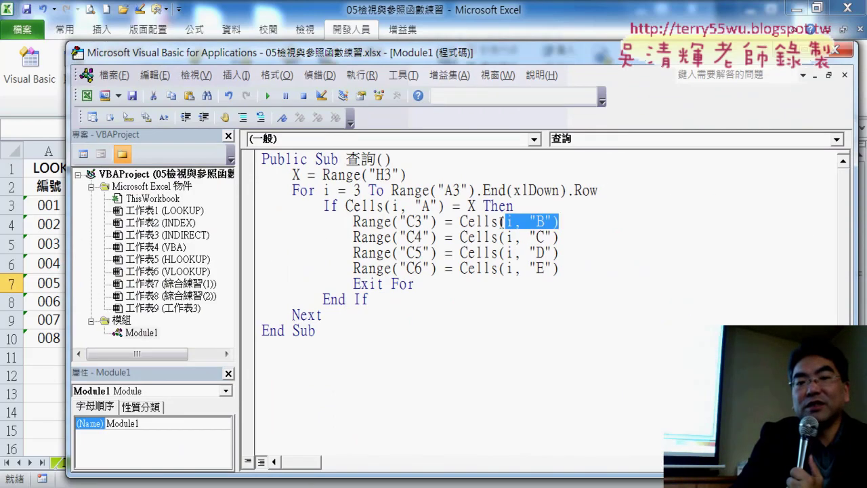
drag(497, 54, 580, 57)
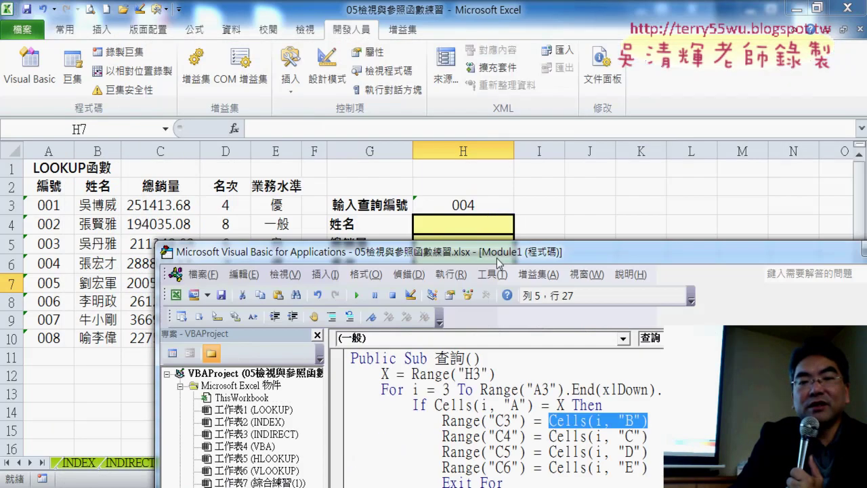
drag(490, 57, 498, 274)
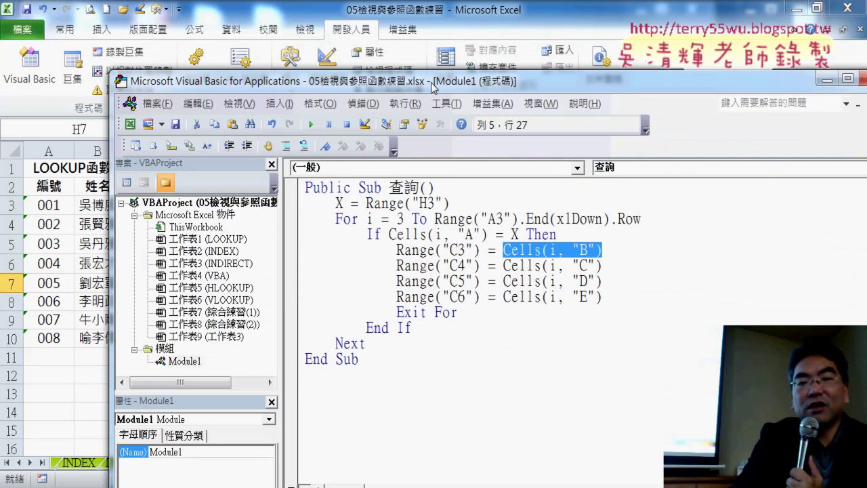
drag(481, 274, 432, 73)
- Change the first two assignment targets to Range("H4") and Range("H5")
drag(457, 241, 447, 240)
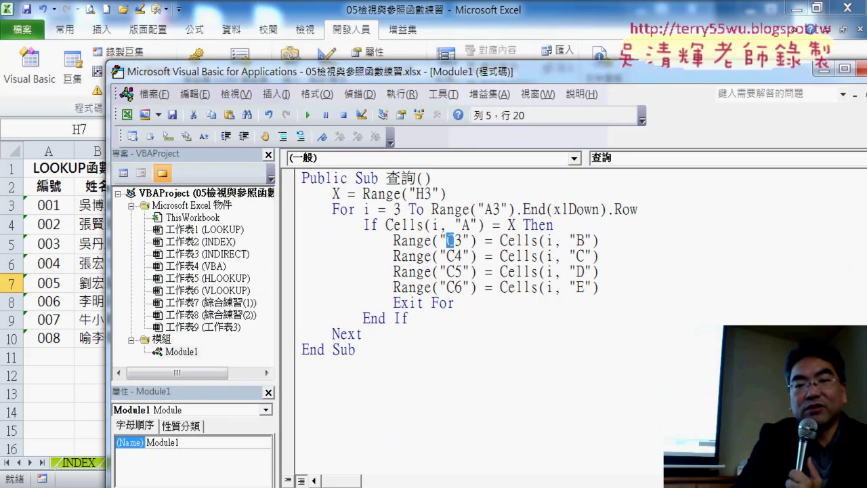
text(H)
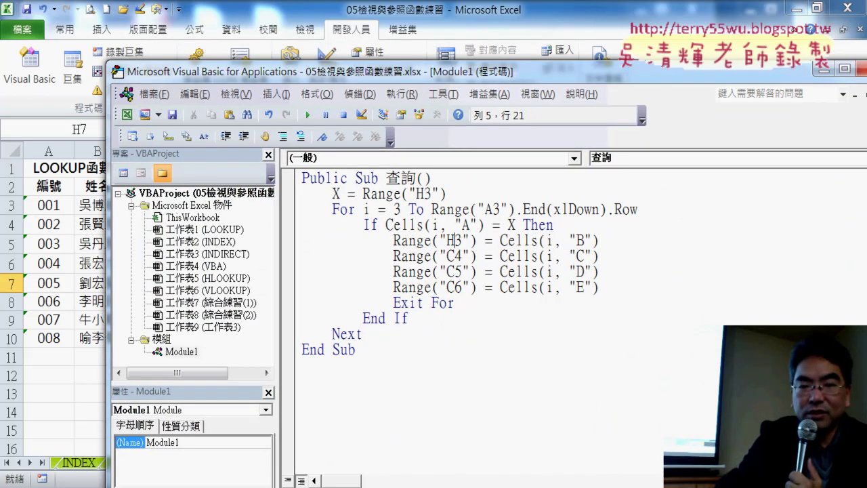
key(Delete)
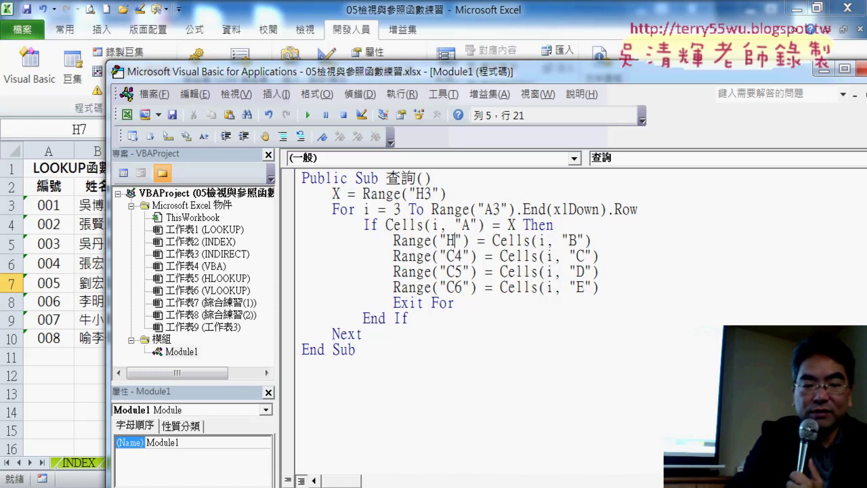
text(4)
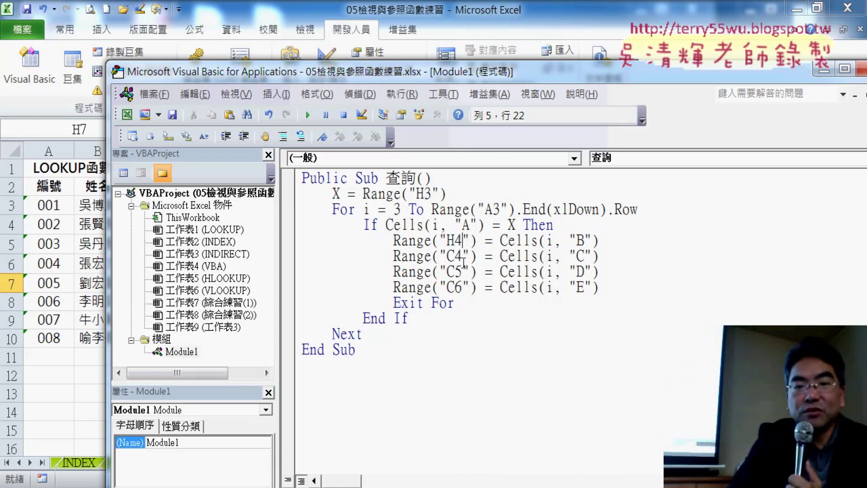
drag(463, 261, 454, 263)
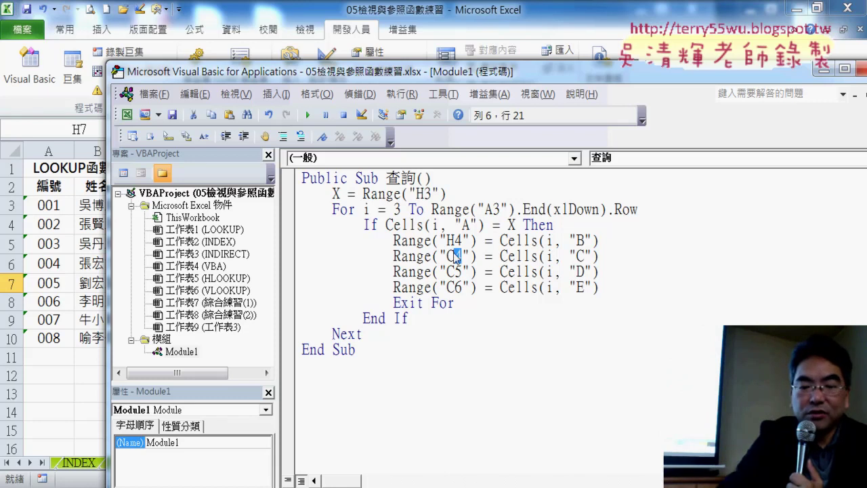
text(H)
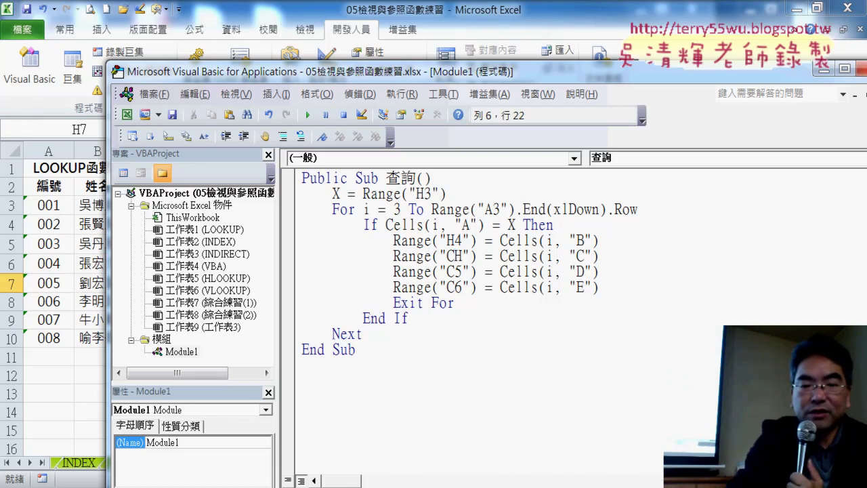
key(BackSpace)
key(BackSpace)
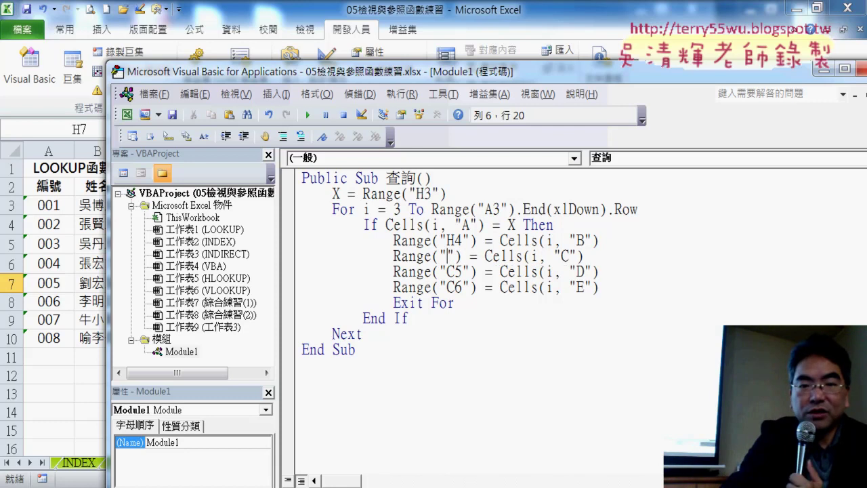
text(H5)
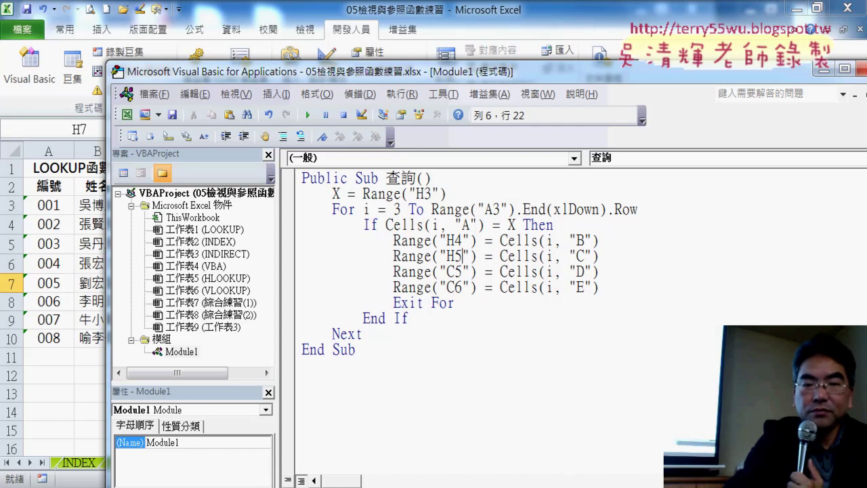
- Change the remaining targets to H6 and H7, then highlight the Exit For statement
key(BackSpace)
key(BackSpace)
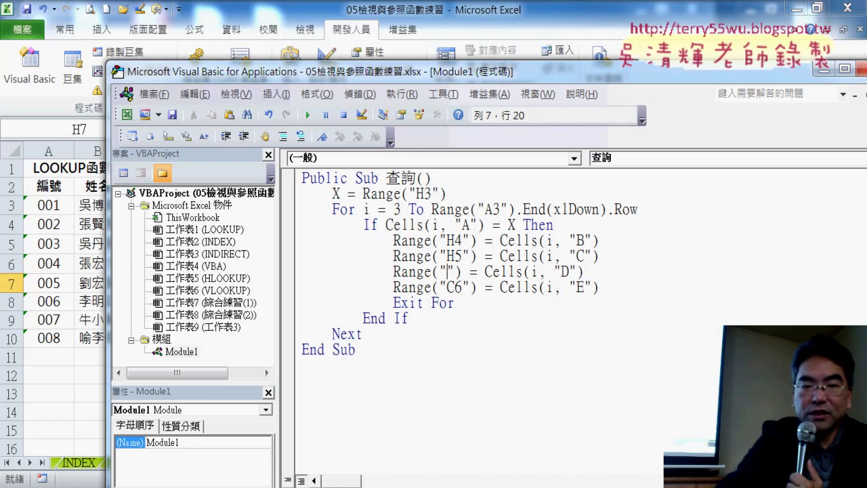
text(H6)
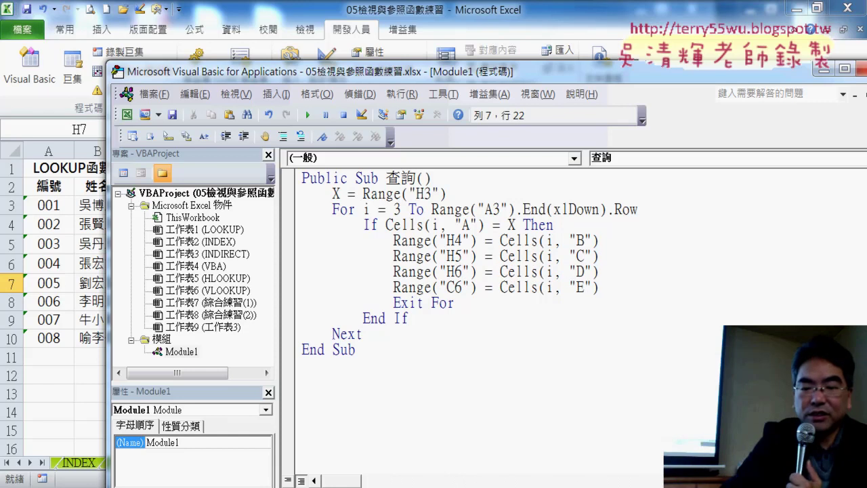
key(BackSpace)
key(BackSpace)
text(H)
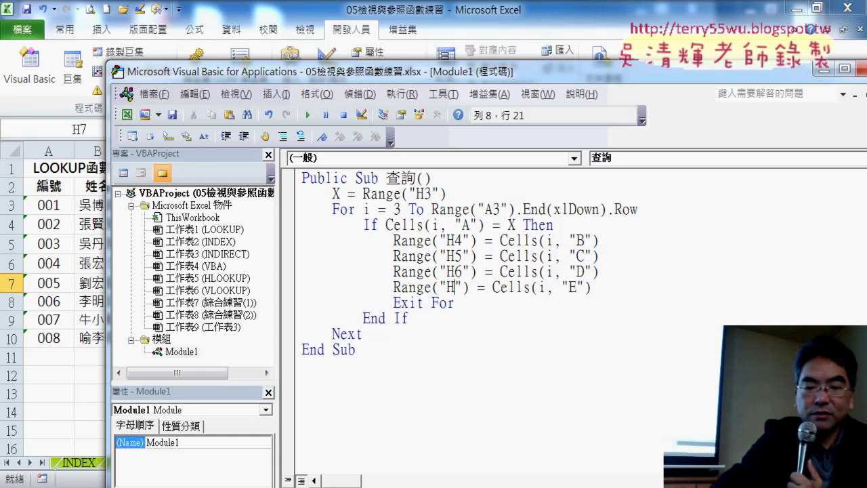
text(7)
click(552, 318)
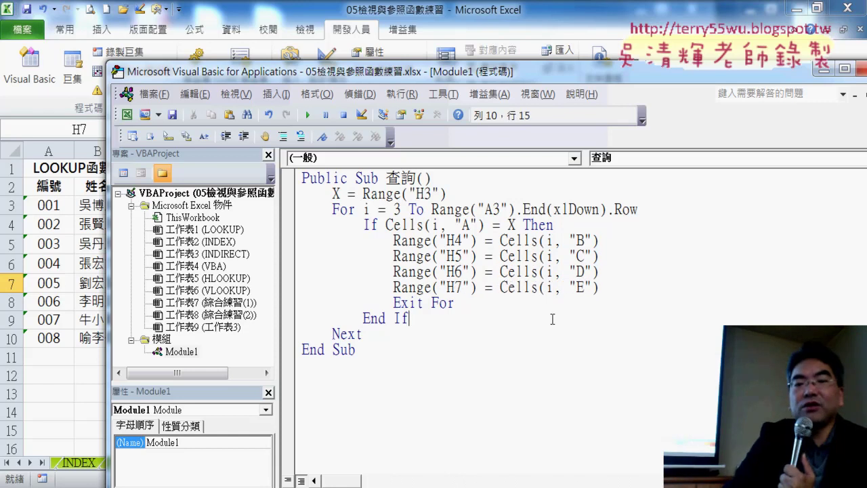
drag(468, 303, 394, 305)
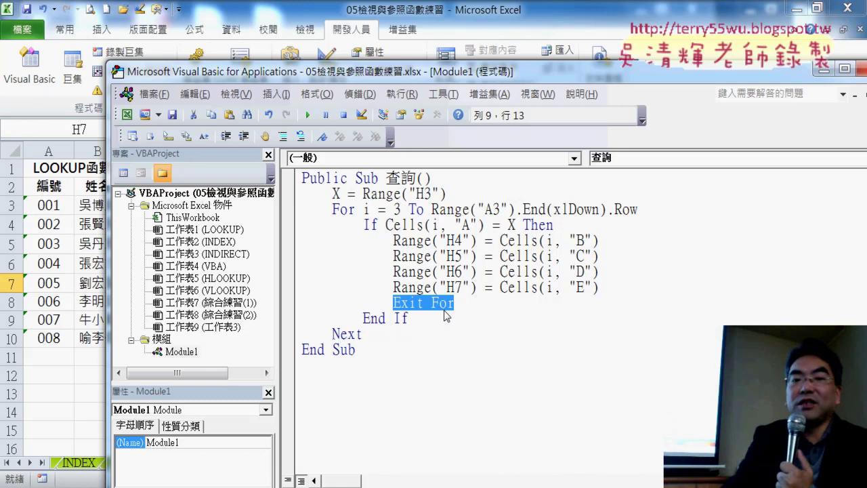
mouse_move(403, 80)
mouse_down()
mouse_move(505, 261)
mouse_move(476, 99)
mouse_move(439, 26)
mouse_up()
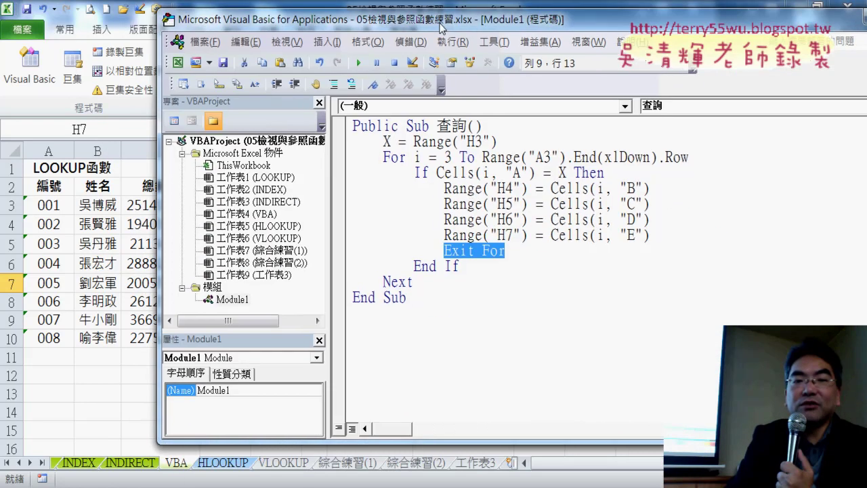
drag(461, 188, 470, 188)
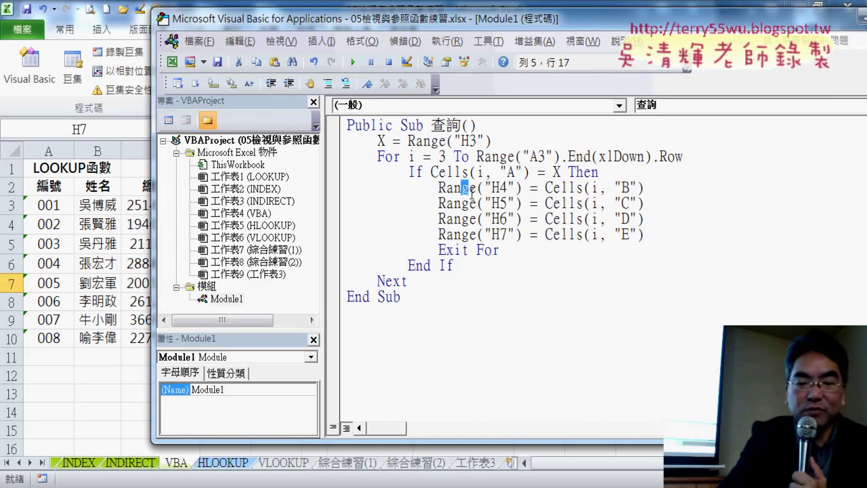
- Start stepping through the 查詢 macro with F8 and check the value of X
key(F8)
key(F8)
key(F8)
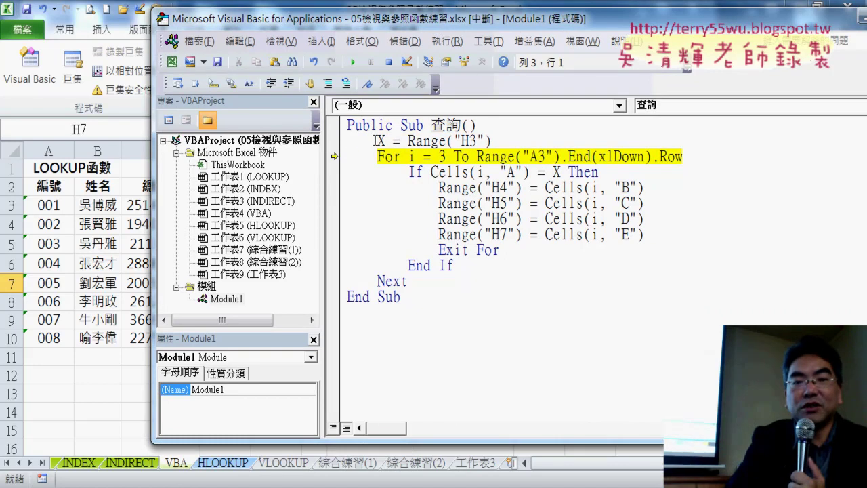
mouse_move(381, 140)
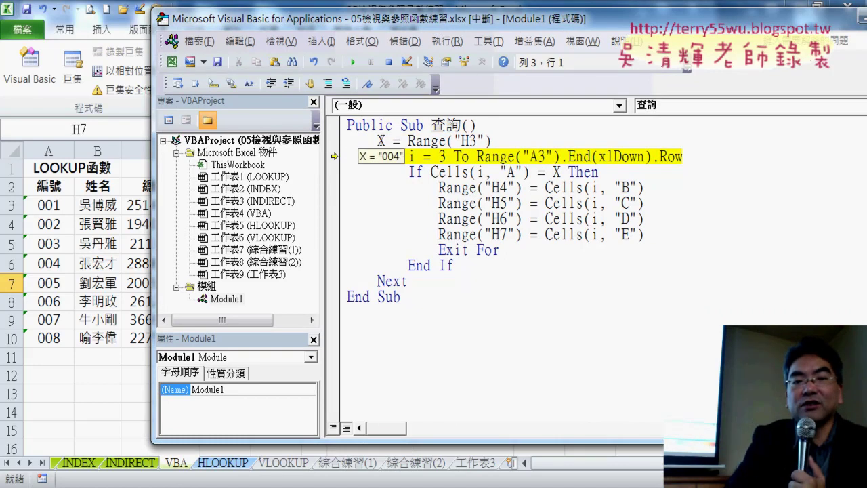
drag(382, 25, 353, 237)
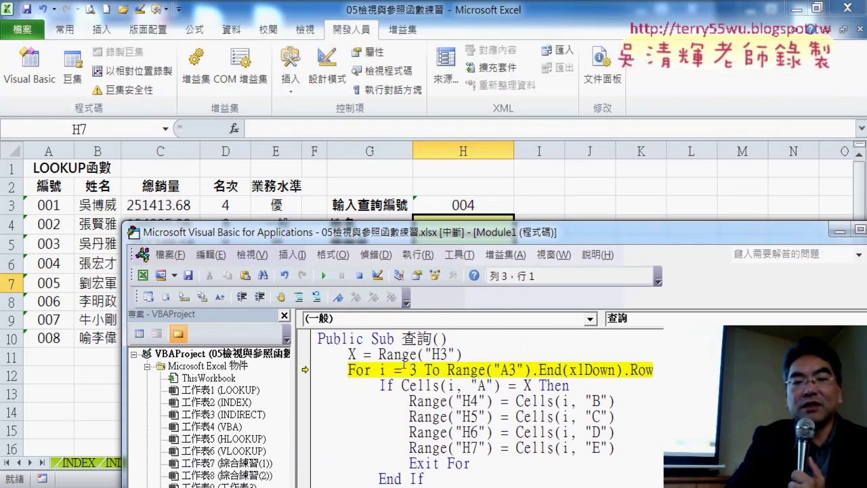
mouse_move(352, 353)
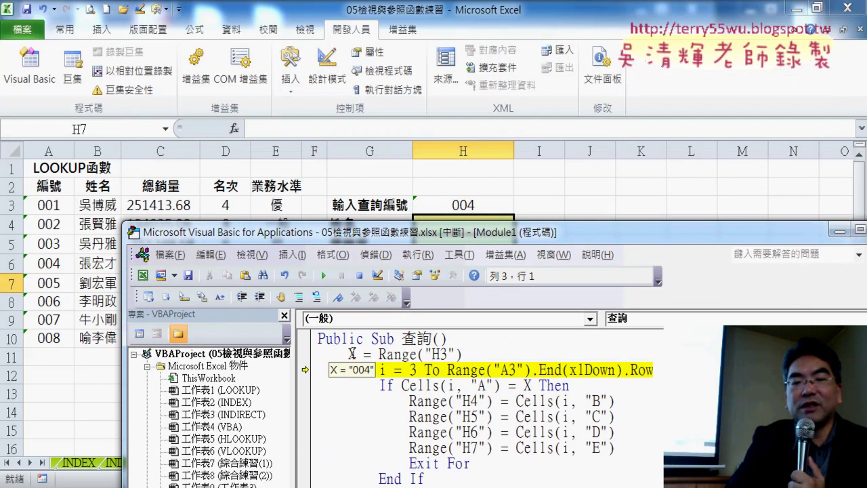
key(F8)
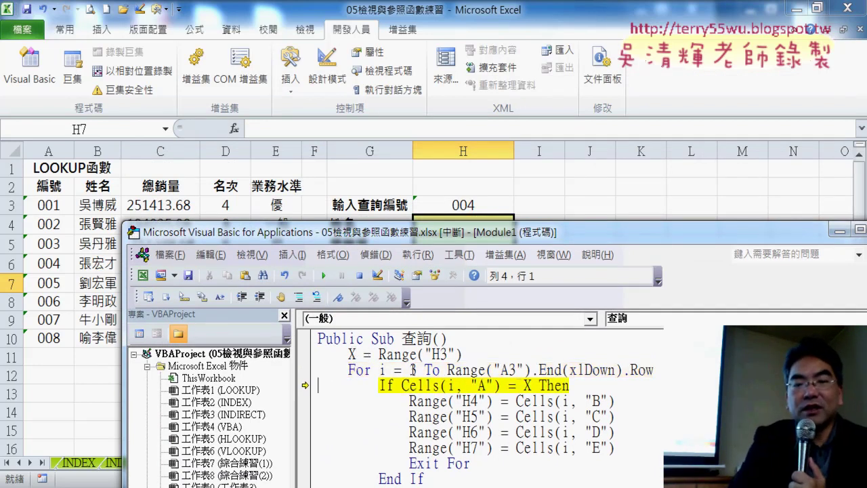
mouse_move(482, 370)
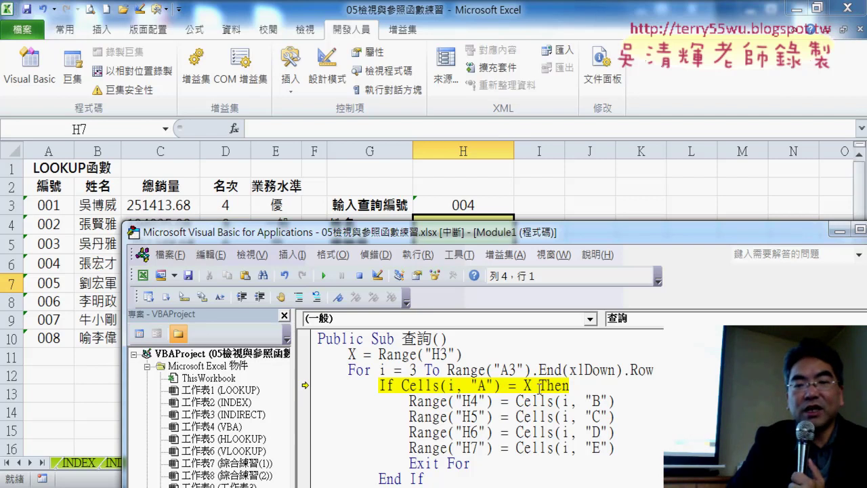
- Step through the loop until the ID 004 row reaches the Range("H4") assignment
key(F8)
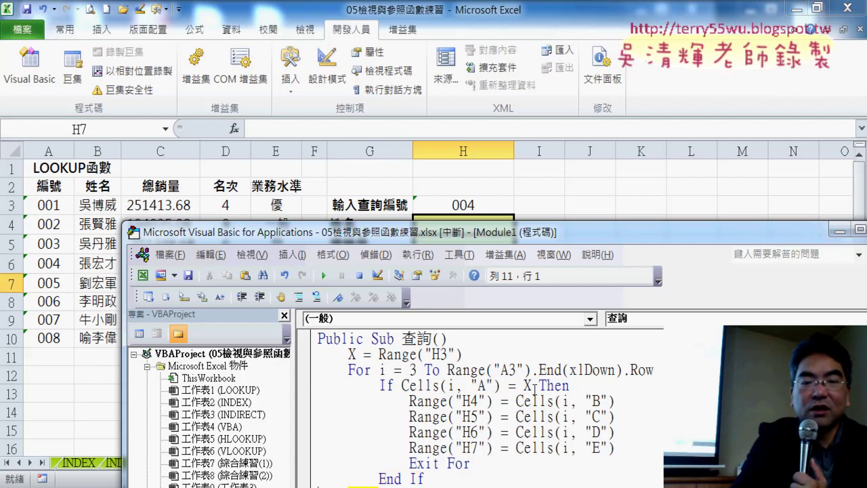
key(F8)
key(F8)
key(F8)
key(F8)
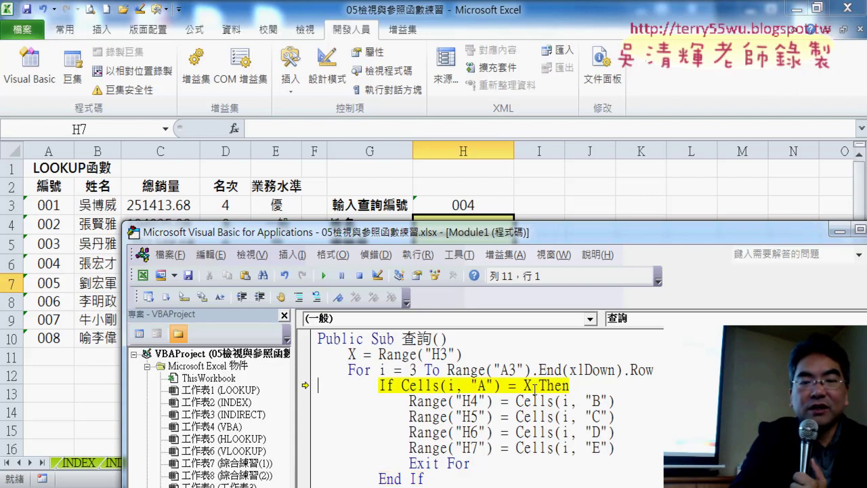
key(F8)
key(F8)
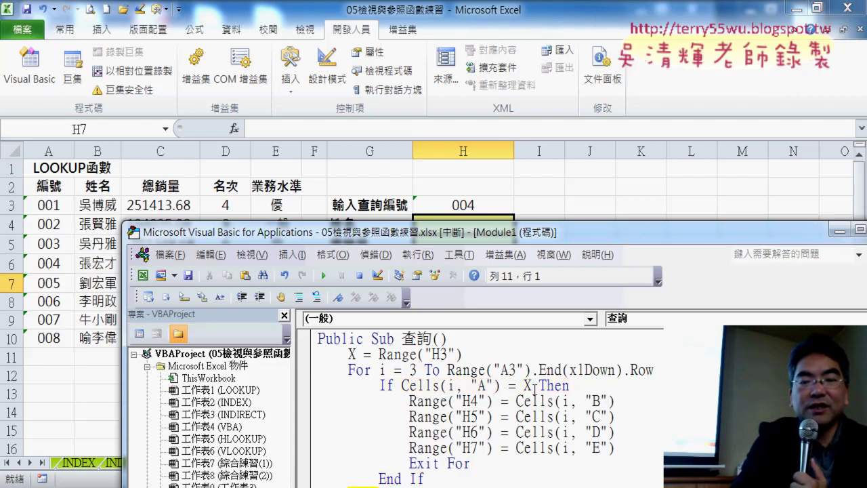
key(F8)
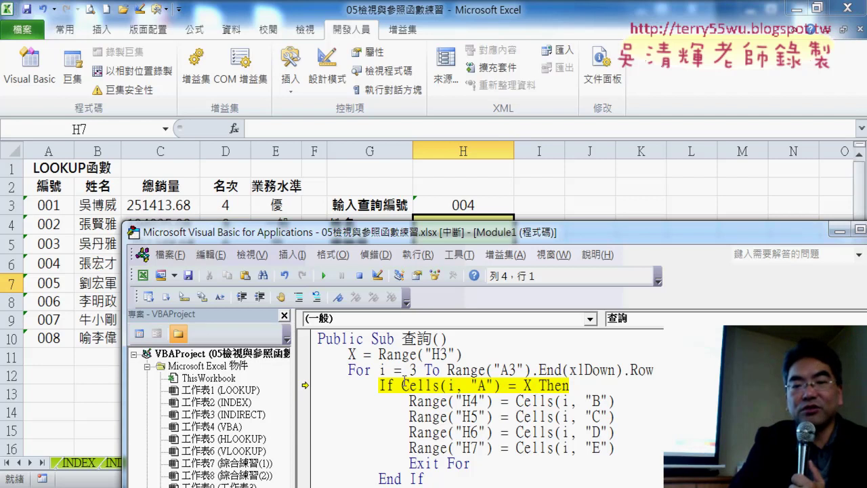
mouse_move(413, 381)
mouse_move(528, 386)
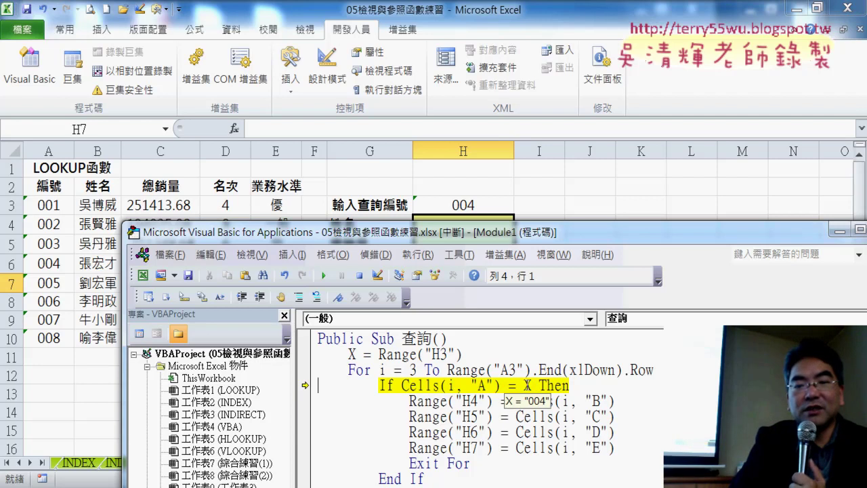
key(F8)
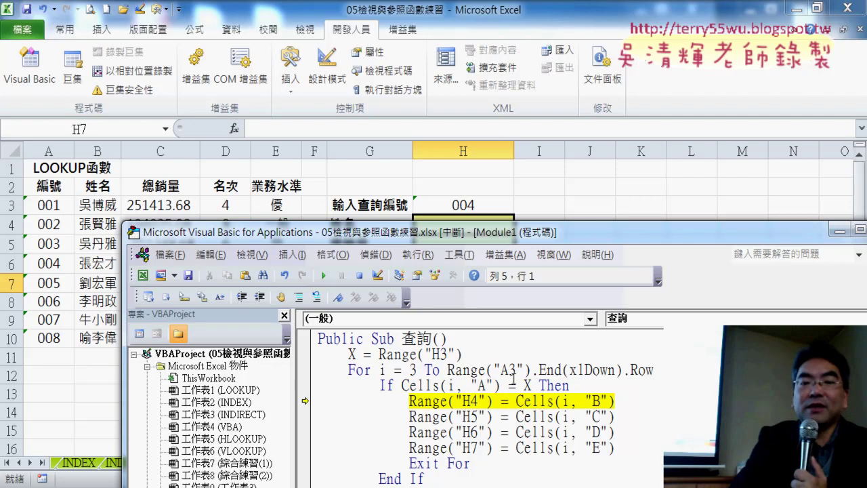
- Reveal the yellow result cells and mark B6's name and the H4 assignment line in red
mouse_move(384, 235)
mouse_down()
mouse_move(382, 328)
mouse_move(326, 301)
mouse_up()
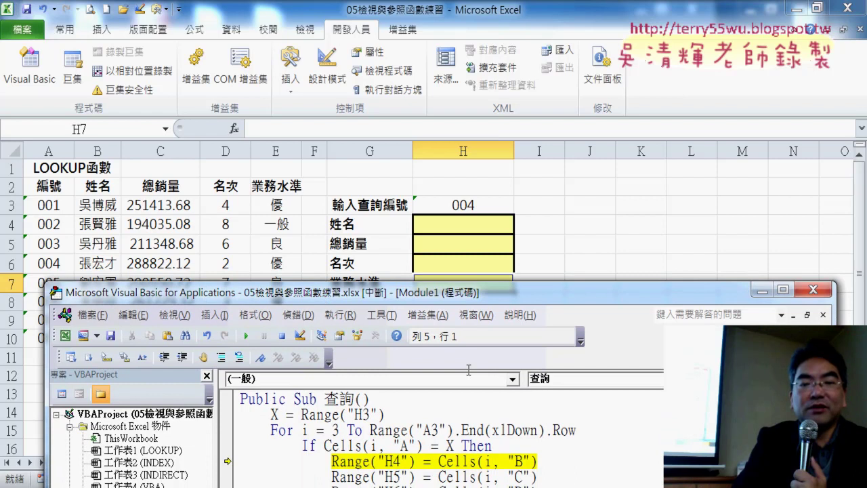
click(565, 458)
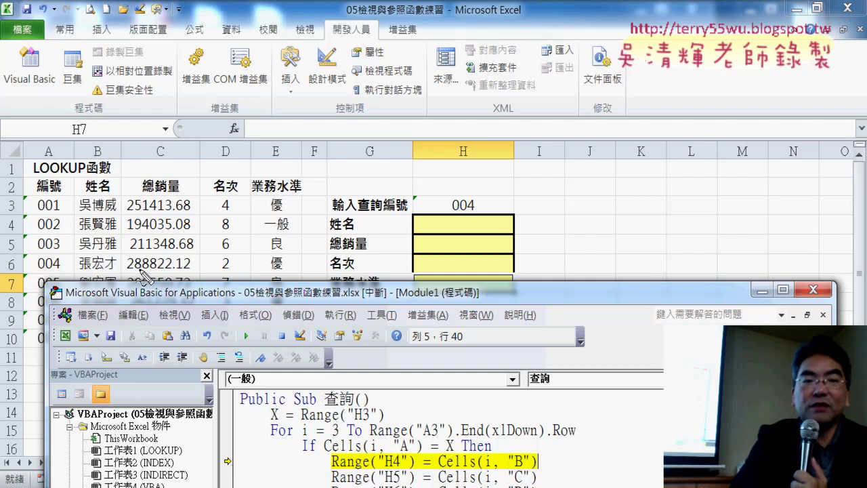
mouse_move(114, 265)
mouse_down()
mouse_move(415, 227)
mouse_move(431, 234)
mouse_up()
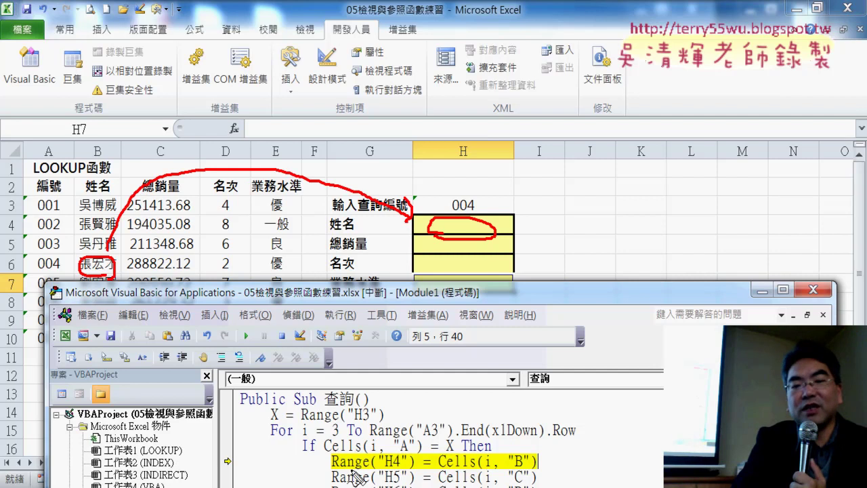
drag(352, 474, 537, 467)
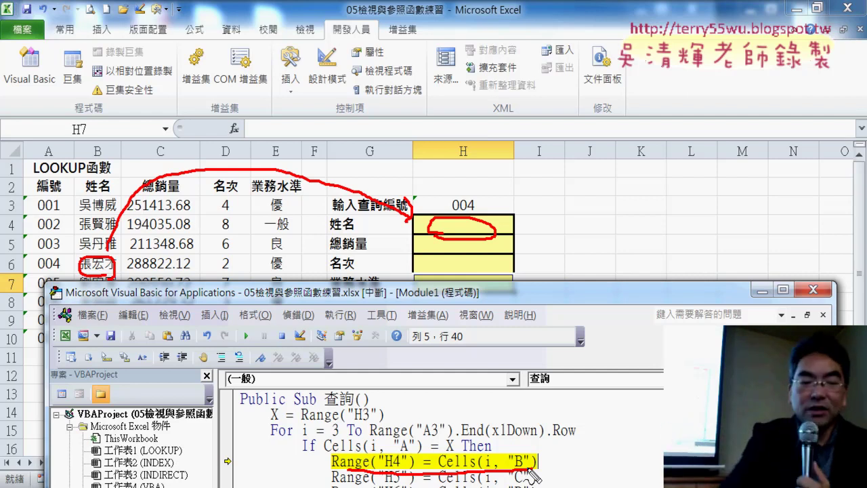
key(Escape)
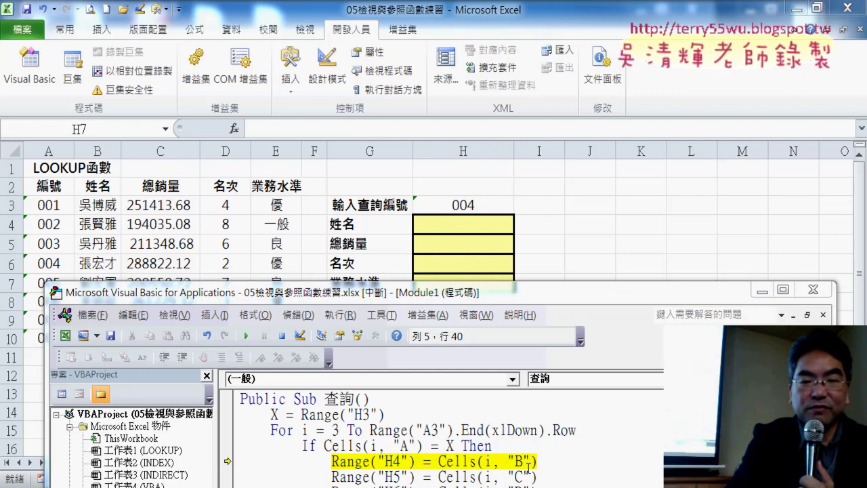
- Step the H4 and H5 lines so the name and sales 288822.12 fill in
click(539, 462)
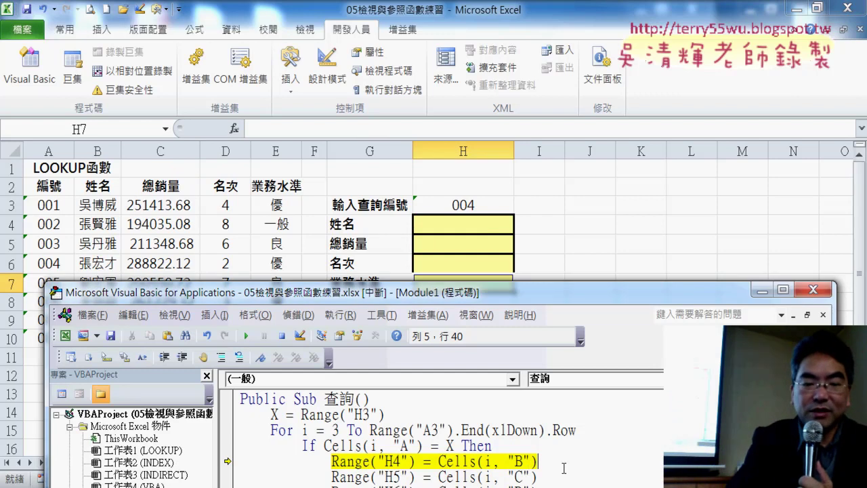
key(F8)
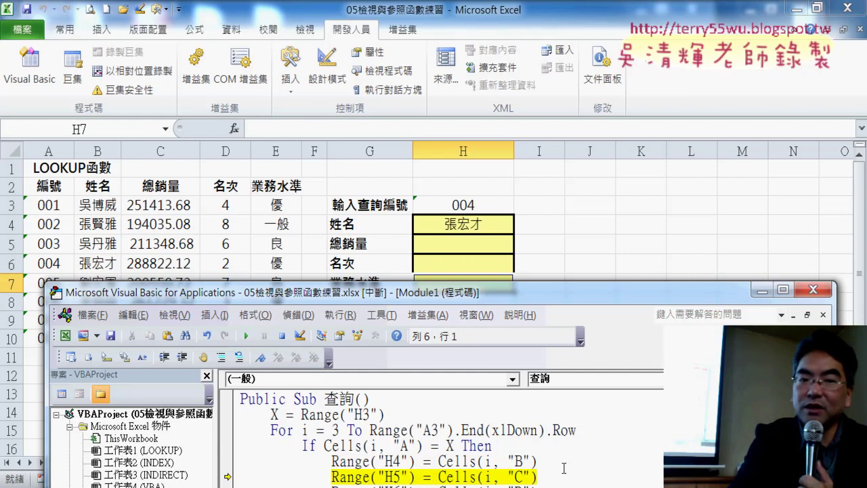
key(F8)
key(F8)
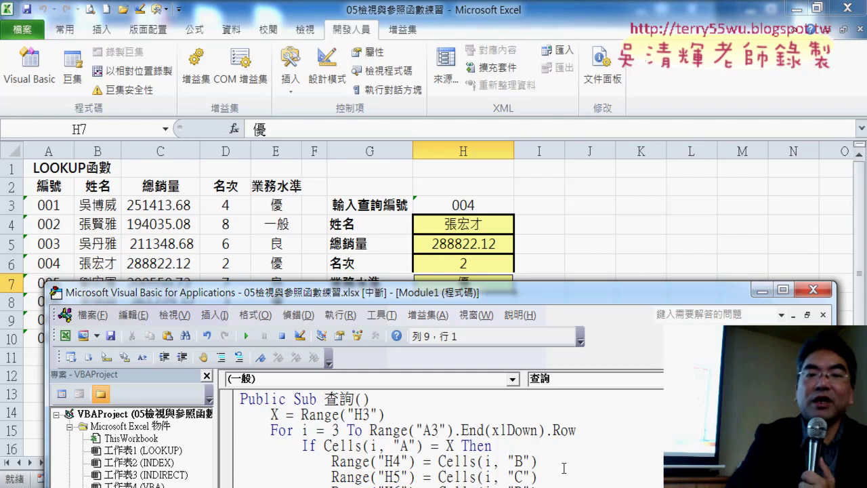
mouse_move(445, 295)
mouse_down()
mouse_move(452, 310)
mouse_move(512, 96)
mouse_up()
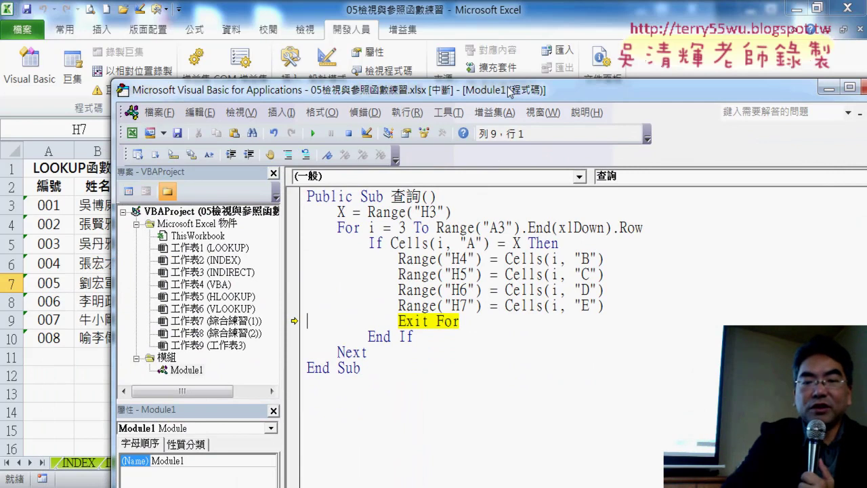
- Step to End Sub and continue the macro, returning to the sheet with 004's results
key(F8)
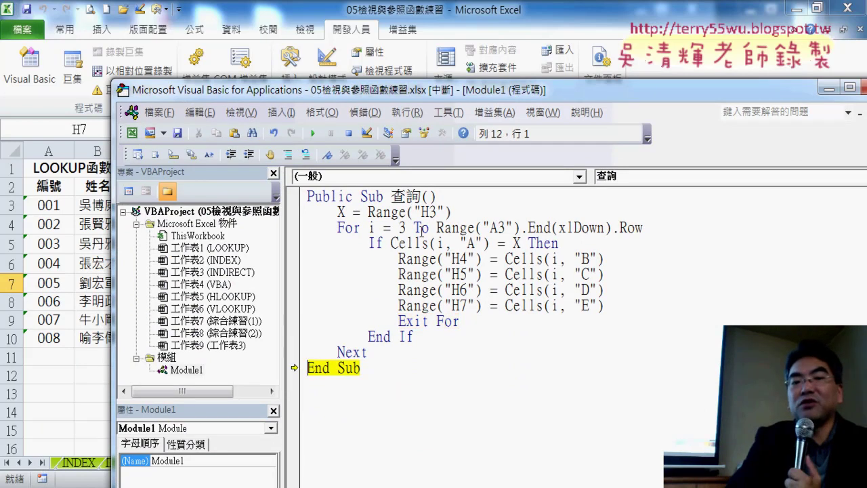
mouse_move(437, 229)
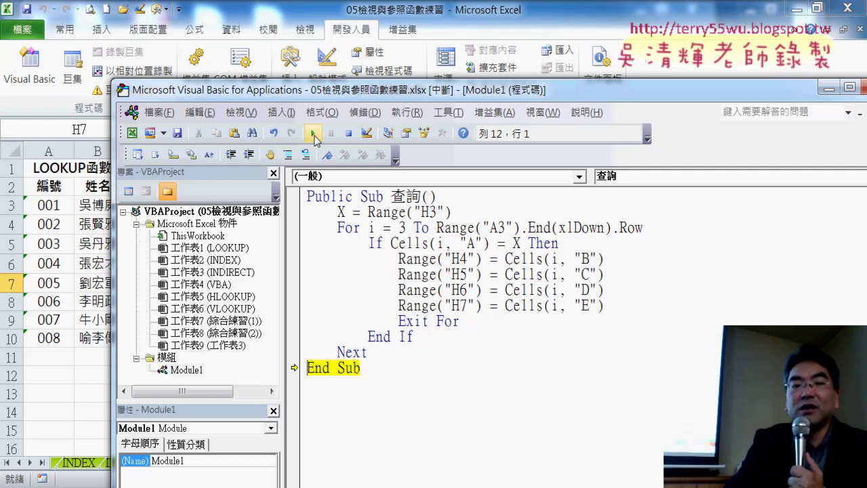
click(314, 136)
click(571, 9)
- Draw a Form Controls push button over I3:J4 and assign it the 查詢 macro
click(576, 219)
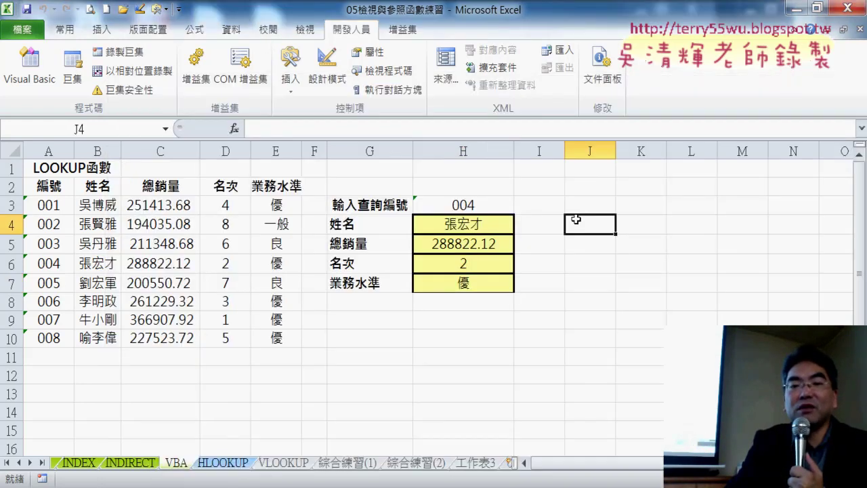
click(290, 75)
click(285, 129)
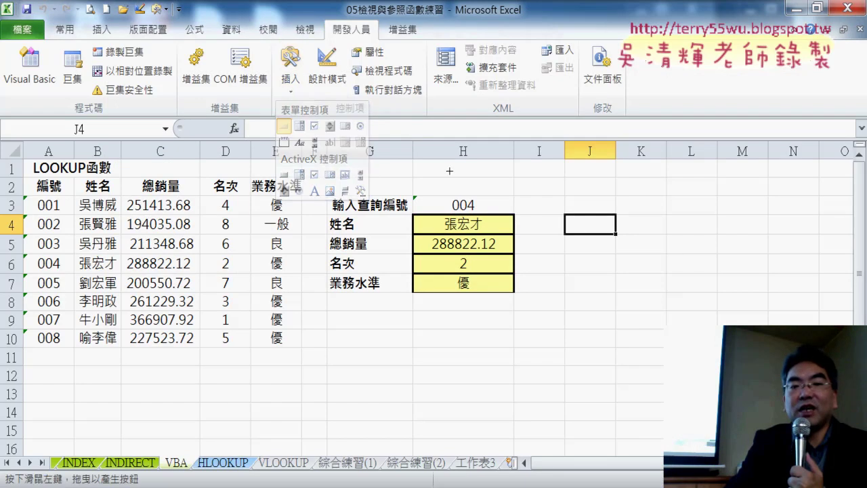
drag(534, 205, 641, 236)
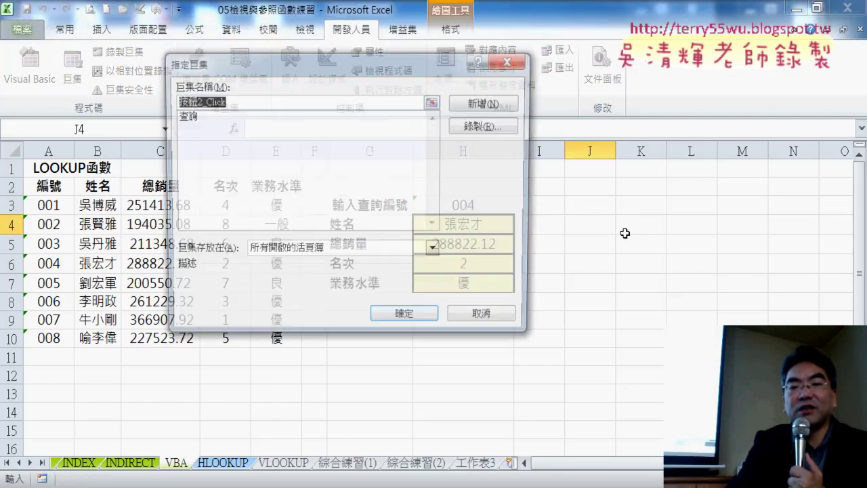
click(193, 116)
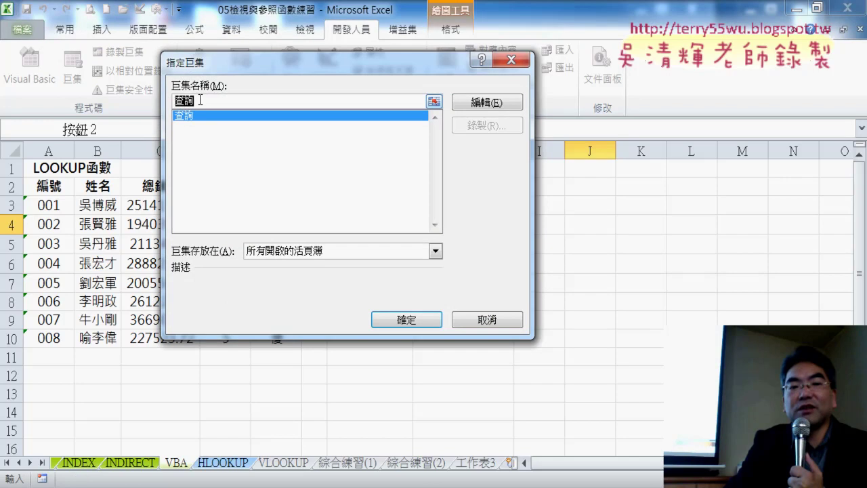
right_click(204, 103)
click(355, 228)
- Change the button's caption to 查詢
click(429, 320)
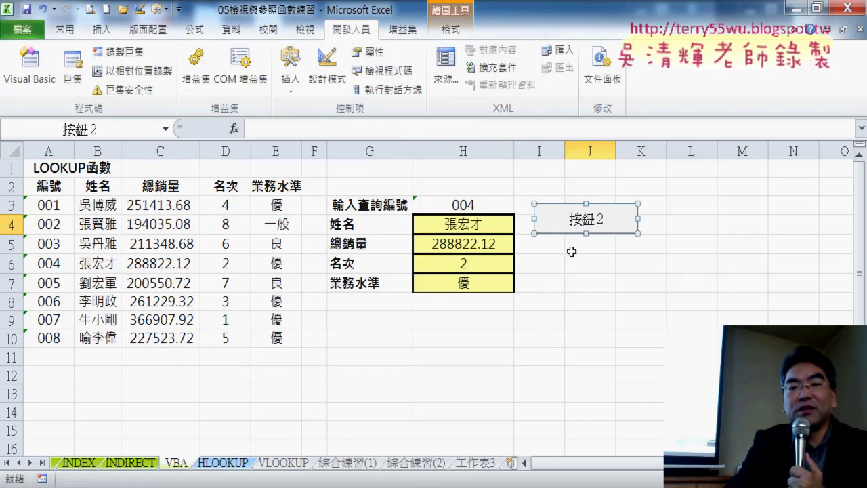
click(576, 219)
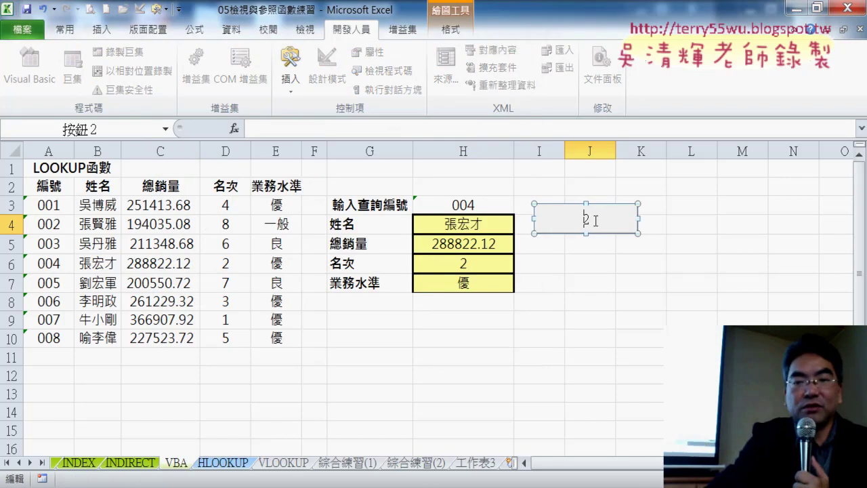
key(Delete)
text(查詢)
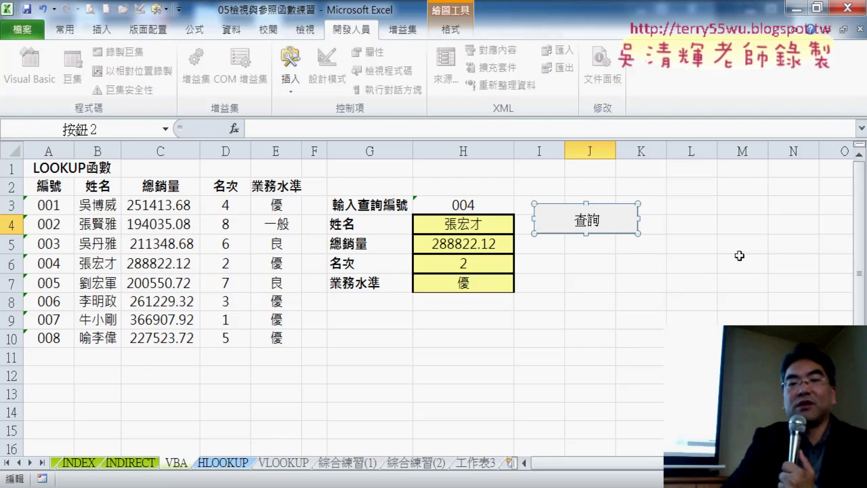
click(739, 256)
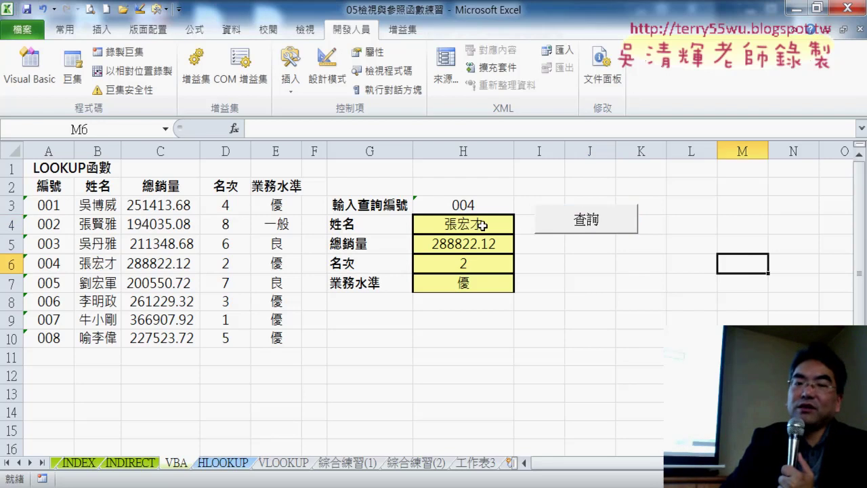
- Choose ID 005 in H3, run 查詢, and check the H4:H7 results
click(488, 203)
click(519, 207)
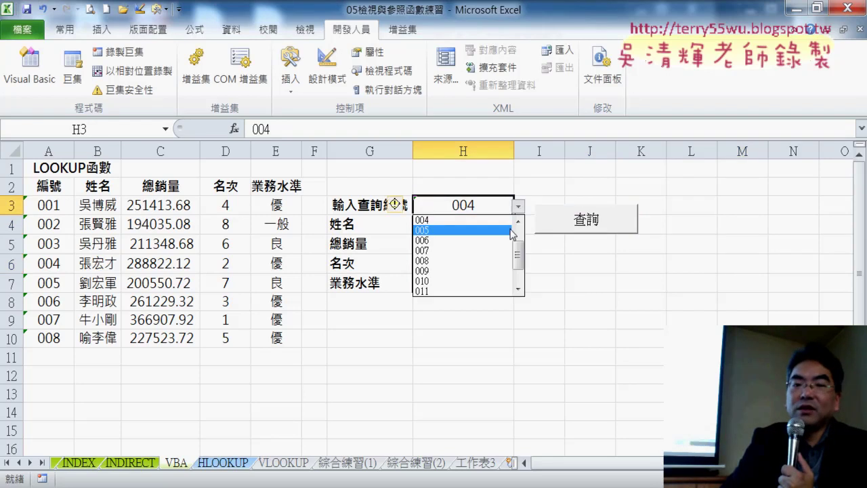
click(502, 227)
click(605, 227)
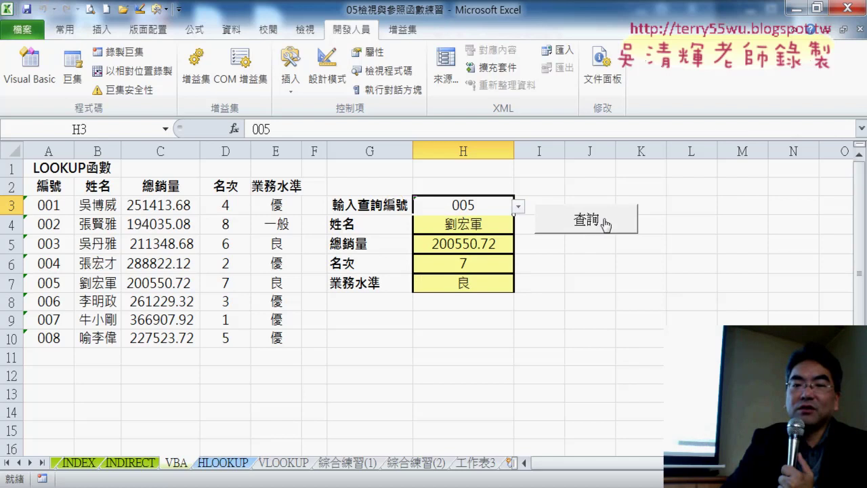
drag(505, 228, 504, 283)
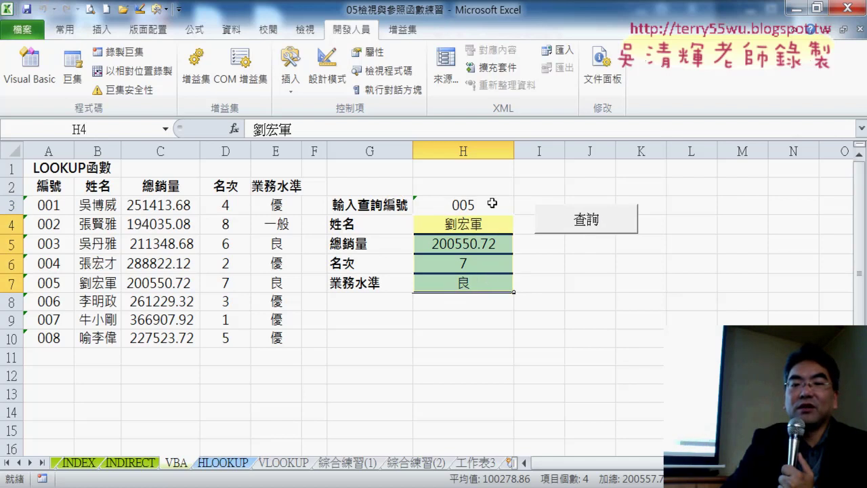
- Query IDs 006 and then 007 from the H3 list with the 查詢 button
click(491, 203)
click(519, 207)
click(502, 235)
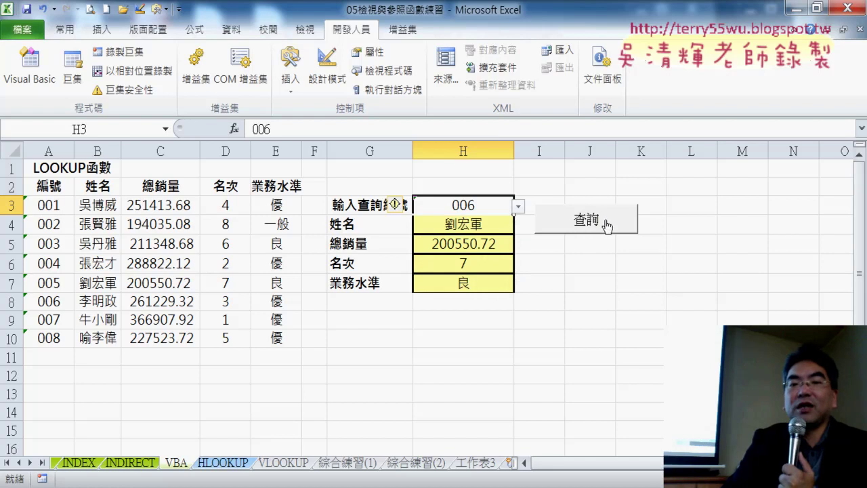
click(606, 226)
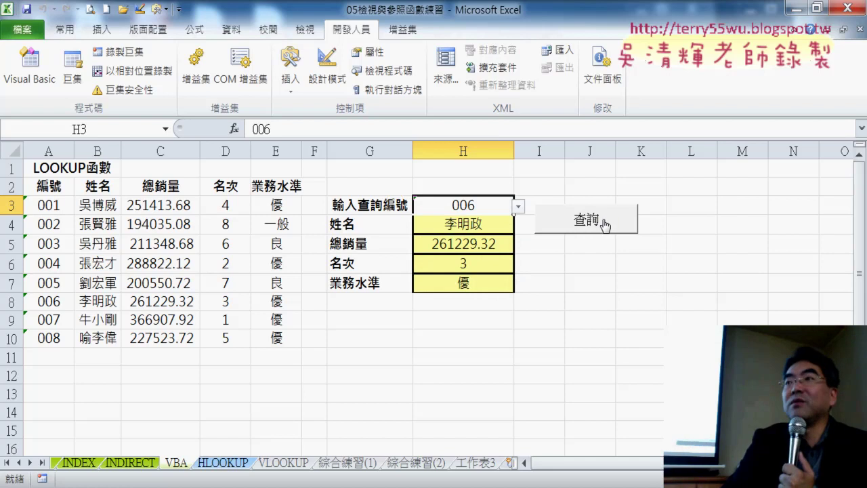
click(519, 210)
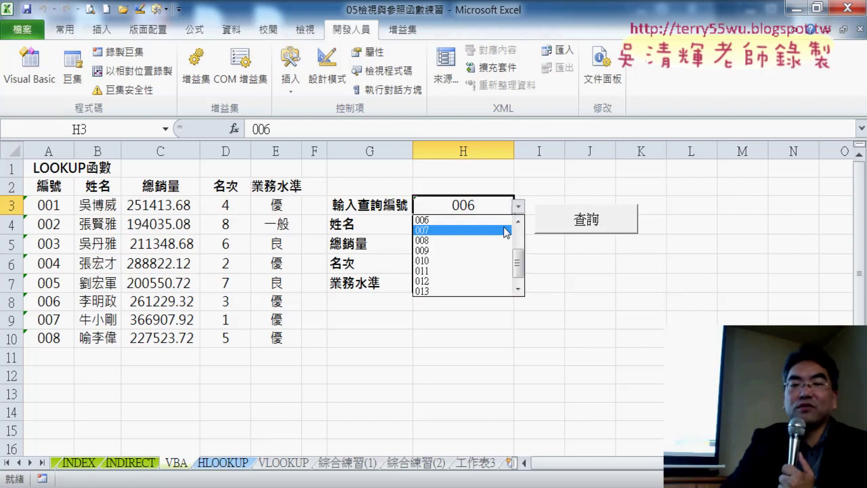
click(501, 230)
click(590, 224)
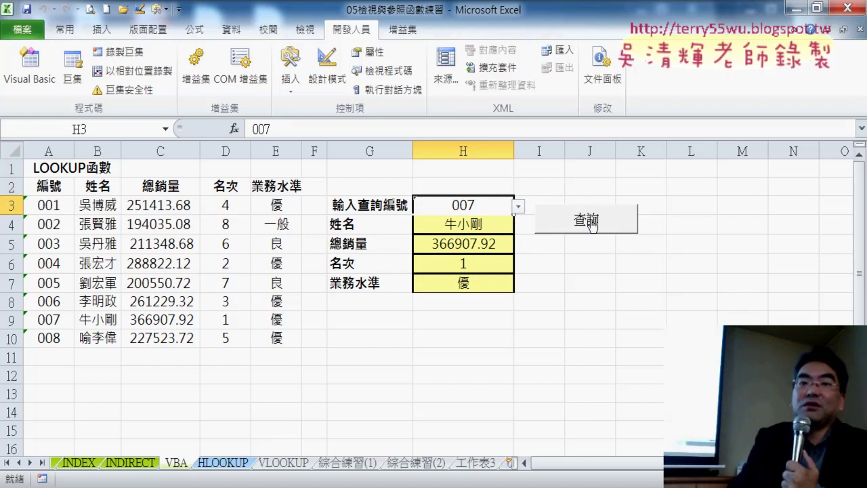
- Query ID 005 again, showing sales 200550.72, rank 7 and level 良
click(518, 207)
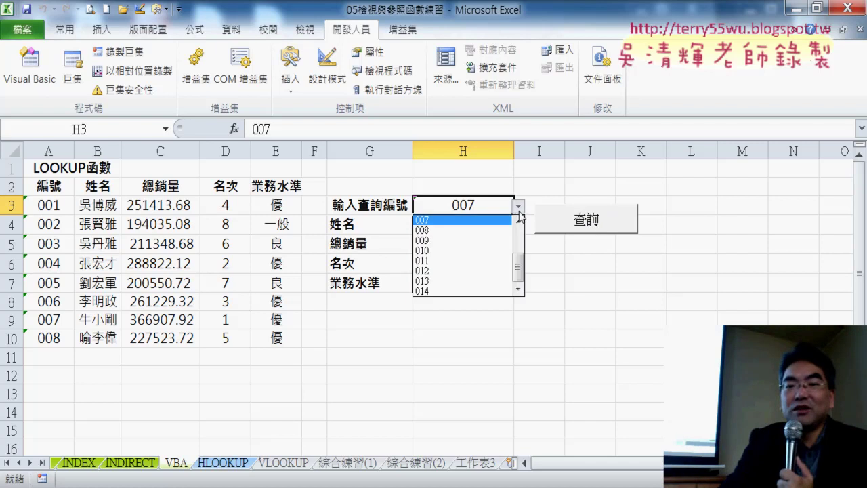
click(520, 224)
click(461, 230)
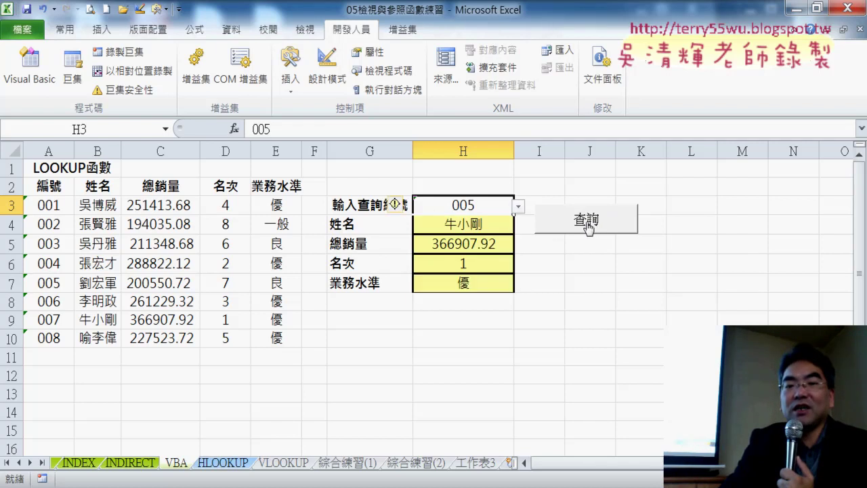
click(589, 227)
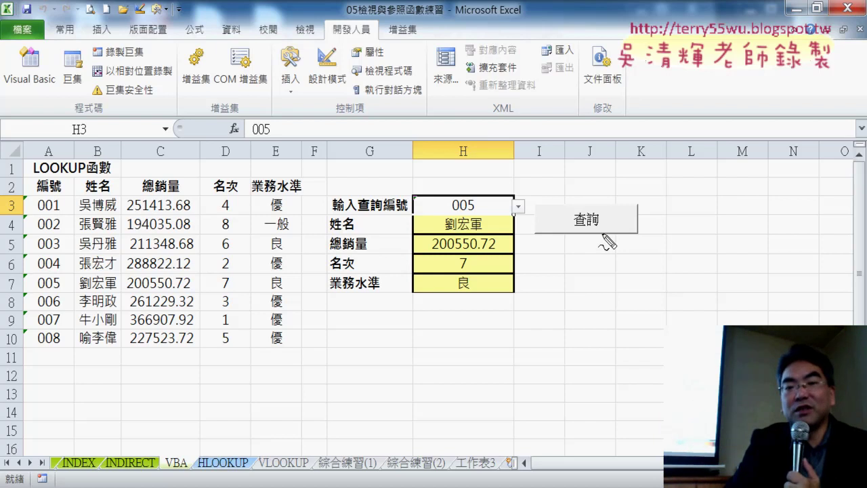
drag(603, 236, 607, 241)
mouse_move(536, 112)
mouse_down()
mouse_move(592, 200)
mouse_move(603, 177)
mouse_up()
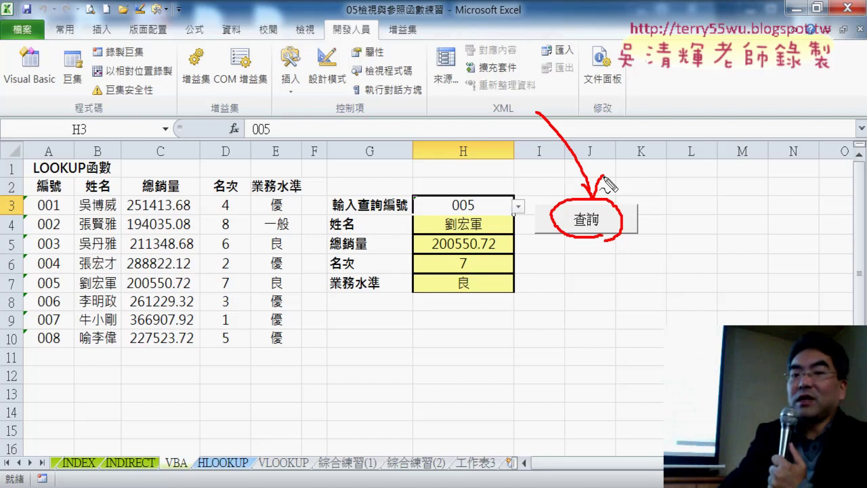
drag(480, 216, 486, 206)
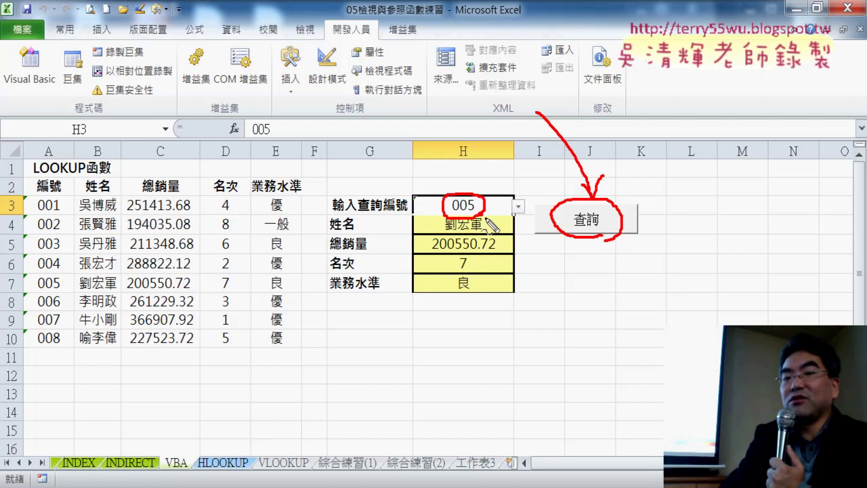
drag(486, 217, 526, 225)
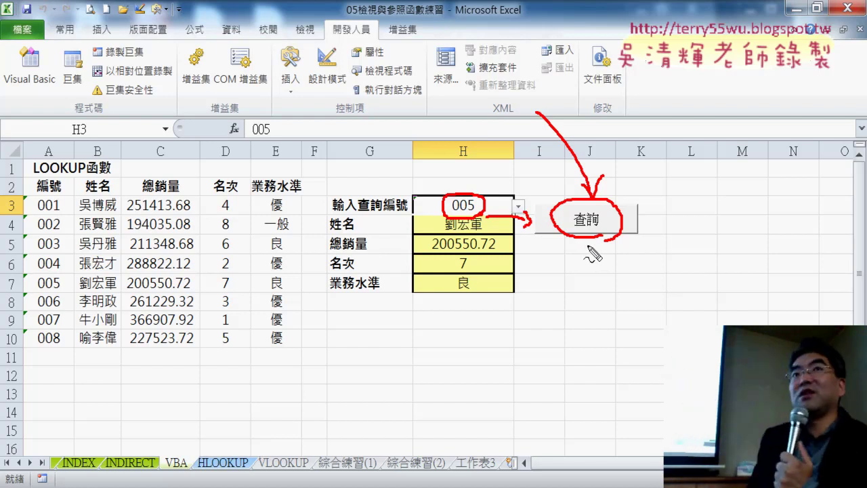
key(Escape)
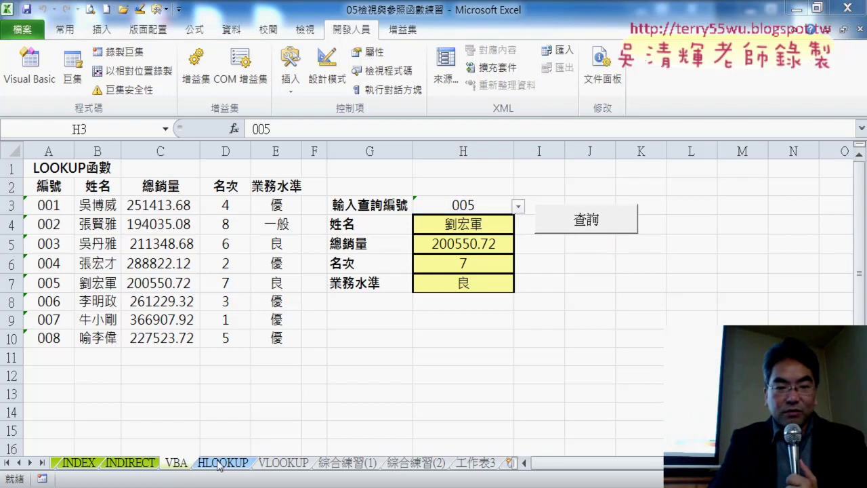
key(alt+Tab)
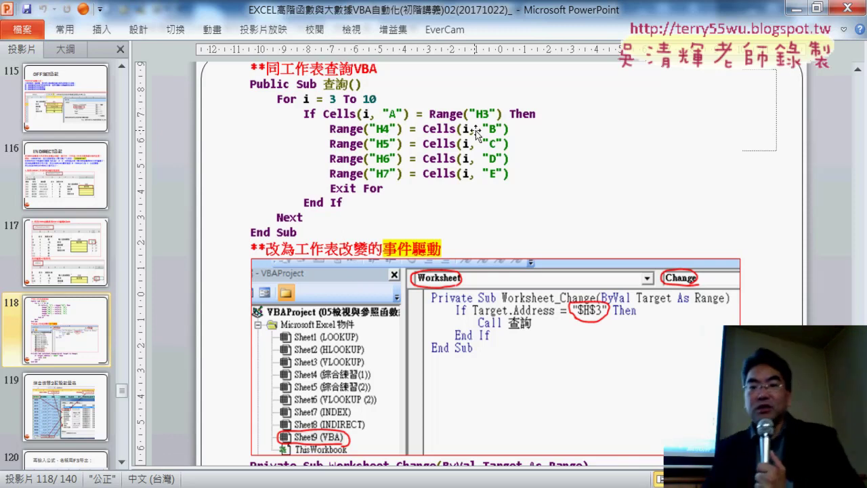
- Reopen the 查詢 button's macro code in the VBA editor
key(alt+Tab)
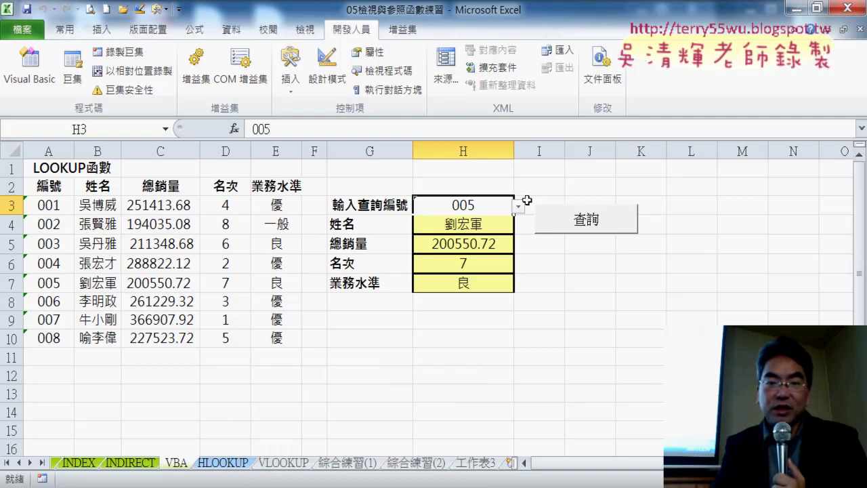
right_click(609, 230)
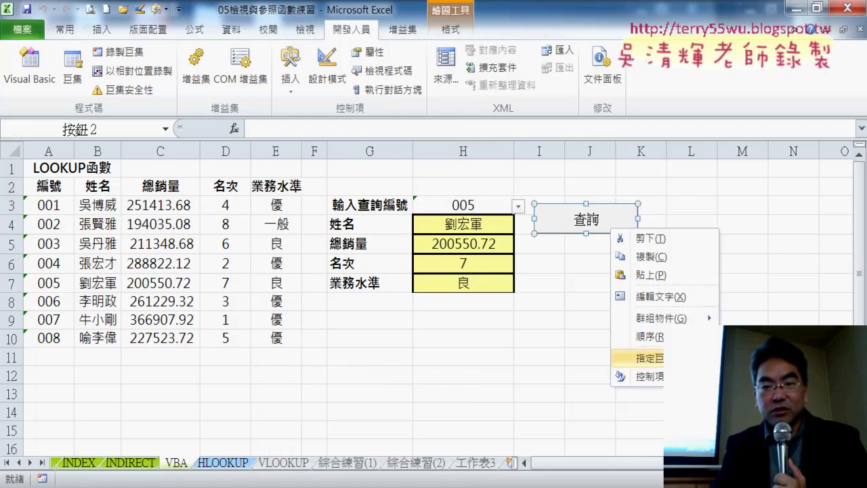
click(640, 357)
click(787, 252)
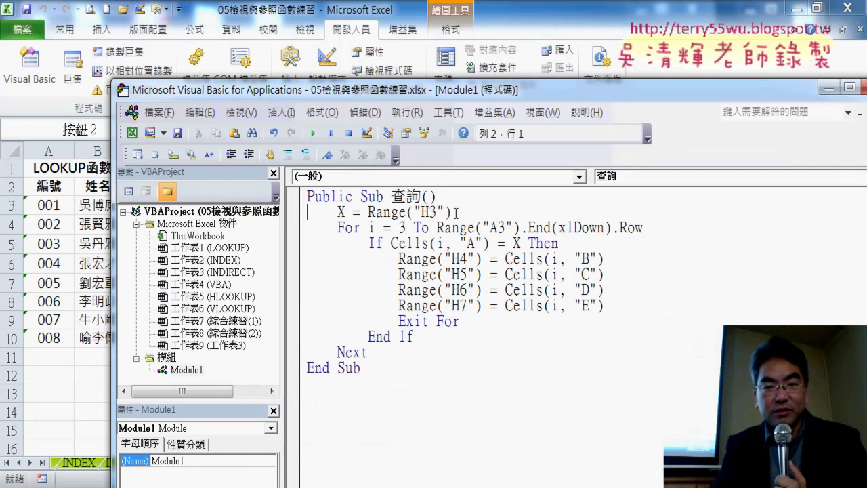
- Replace X in the If condition with Range("H3") and delete the X = line
double_click(519, 243)
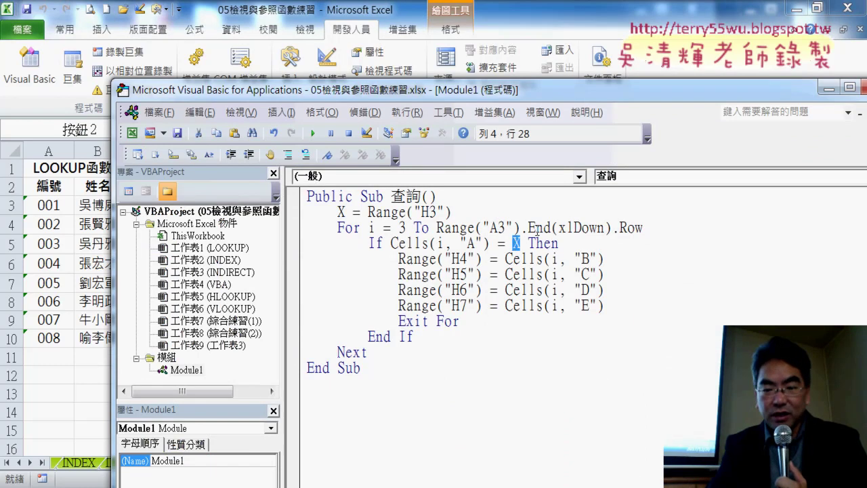
key(Delete)
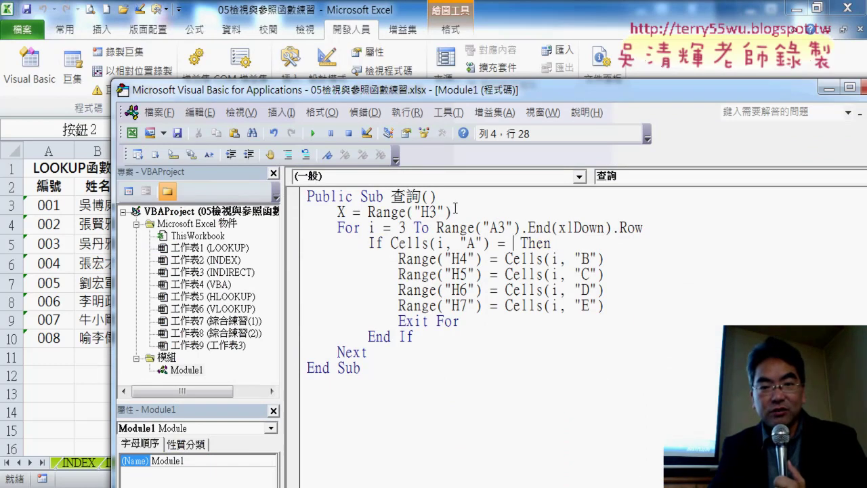
click(466, 214)
click(411, 319)
drag(458, 215, 371, 212)
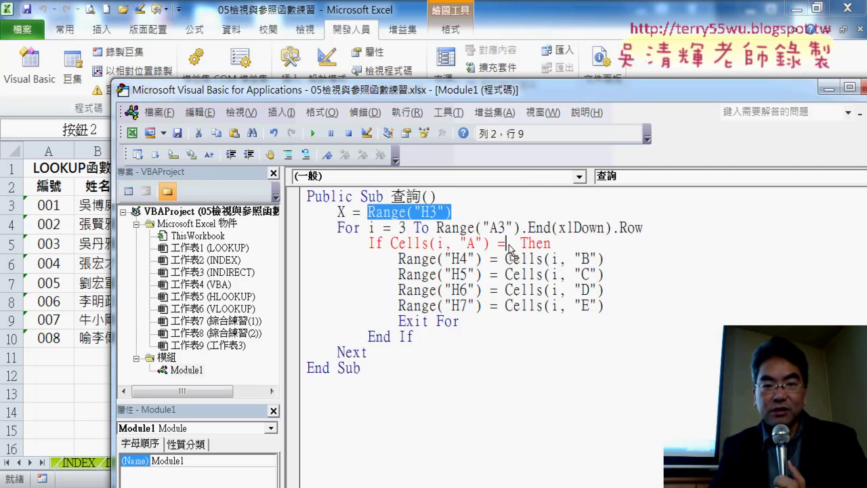
drag(510, 249, 508, 247)
drag(383, 211, 306, 211)
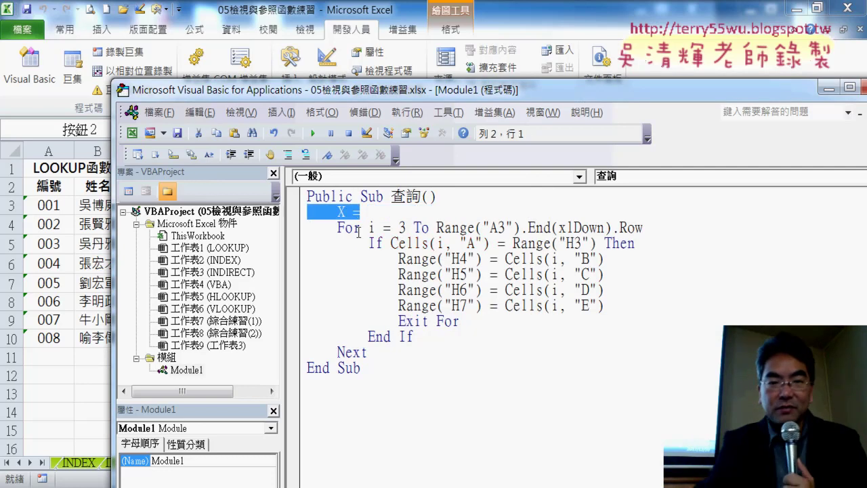
key(BackSpace)
key(BackSpace)
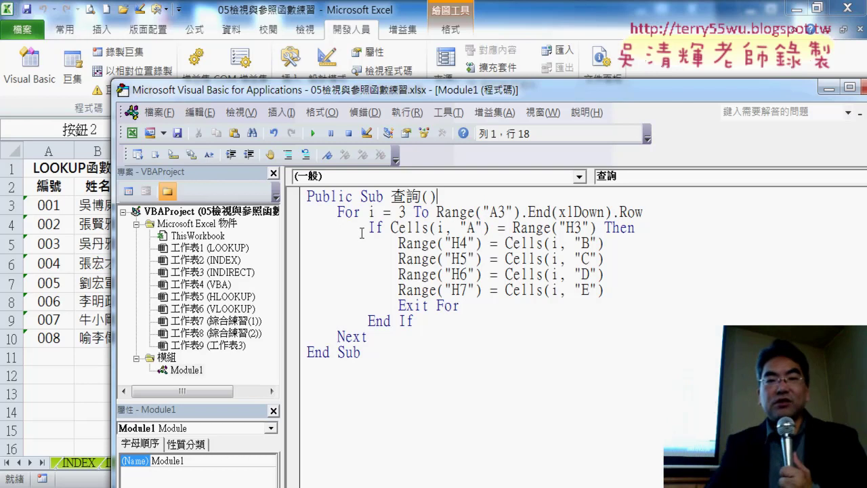
mouse_move(420, 90)
mouse_down()
mouse_move(425, 149)
mouse_move(458, 244)
mouse_up()
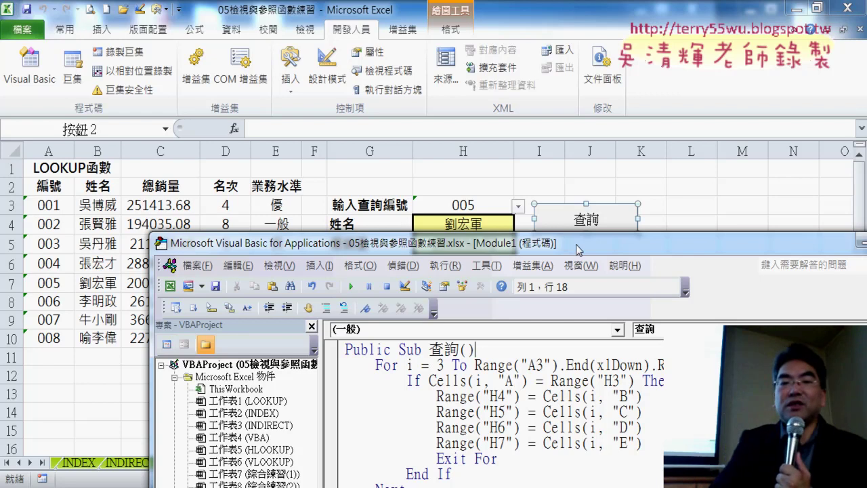
- Query ID 007, then ID 008, filling H4:H7 with 227523.72, rank 5 and 優
click(597, 170)
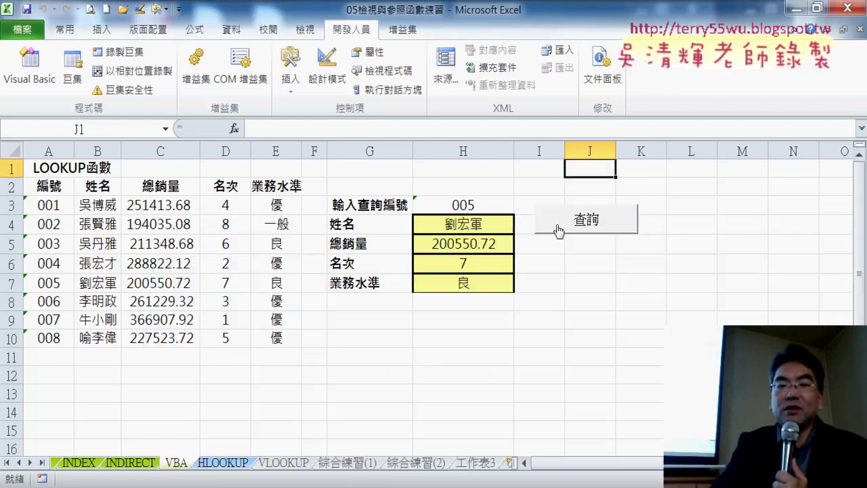
click(493, 203)
click(519, 207)
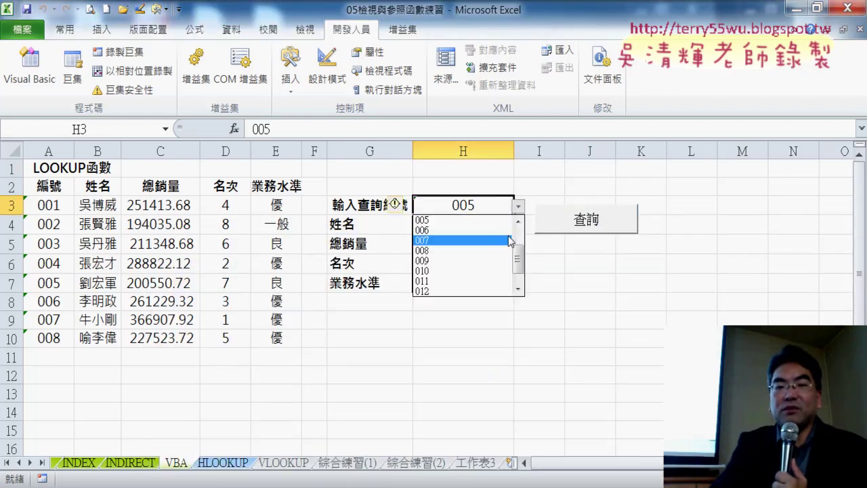
click(510, 241)
click(585, 221)
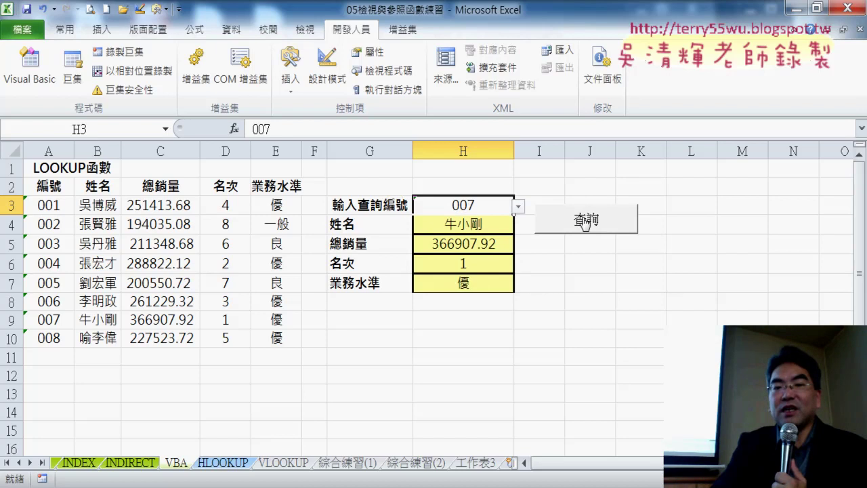
click(519, 206)
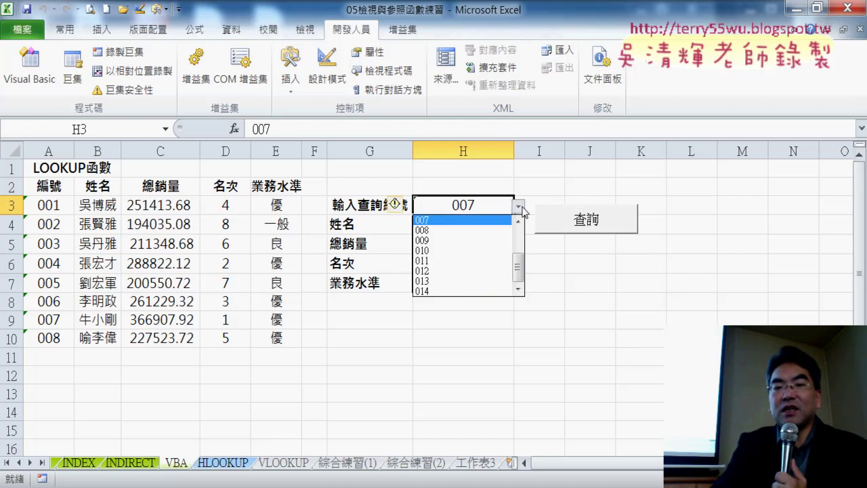
click(504, 230)
click(574, 229)
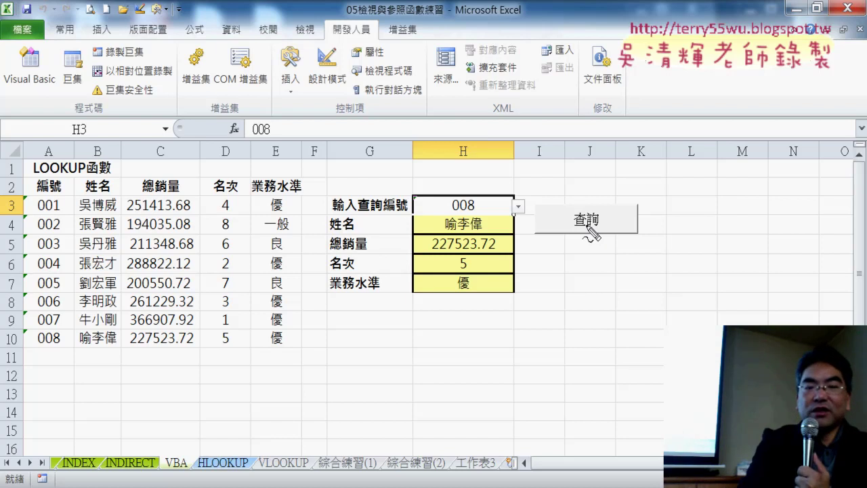
drag(310, 121, 317, 374)
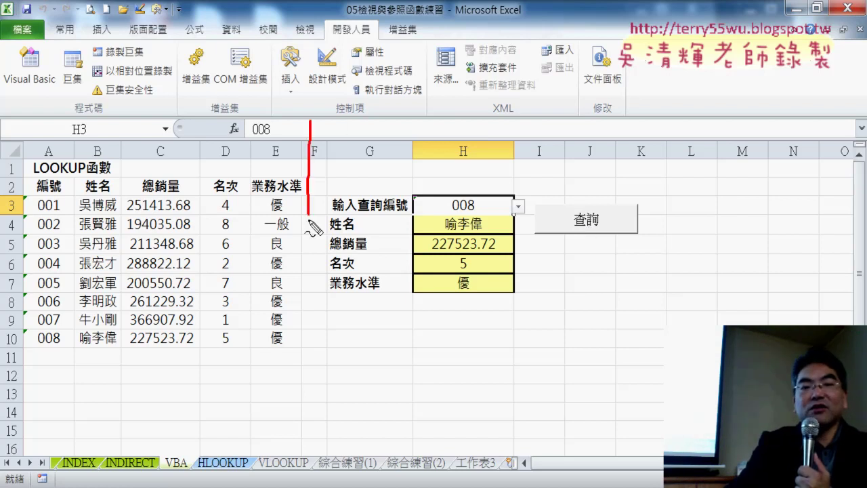
drag(307, 160, 208, 172)
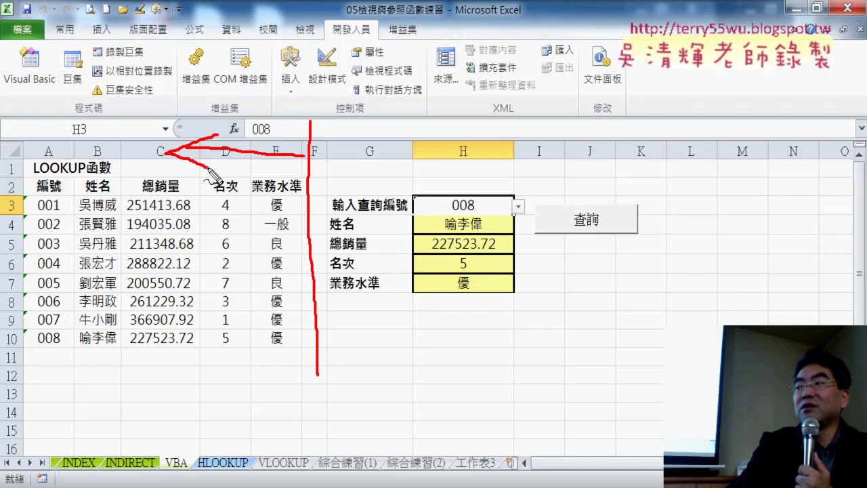
mouse_move(327, 154)
mouse_down()
mouse_move(404, 156)
mouse_move(385, 174)
mouse_up()
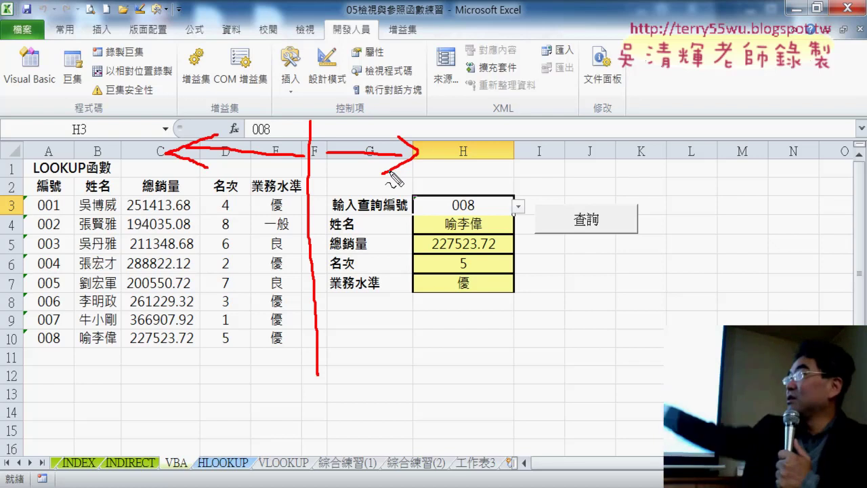
key(Escape)
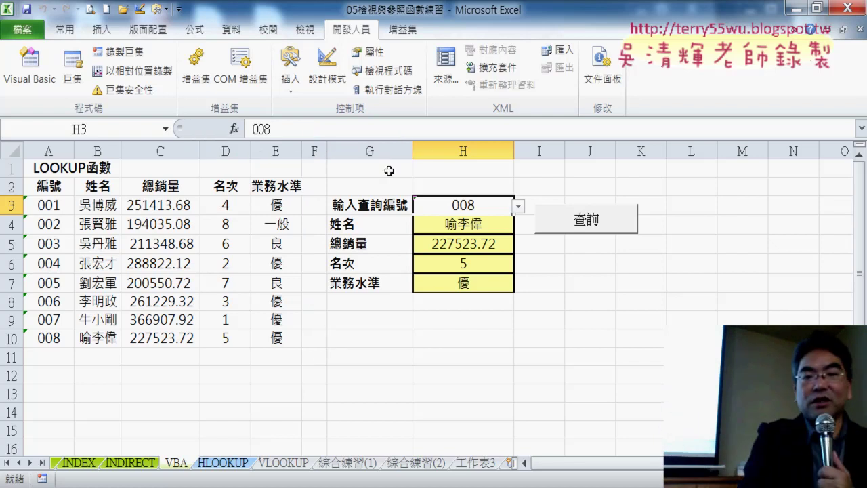
- Open the 工作表3 sheet and scroll up to its A1:E15 ID data table
click(484, 463)
scroll(453, 357, up, 1)
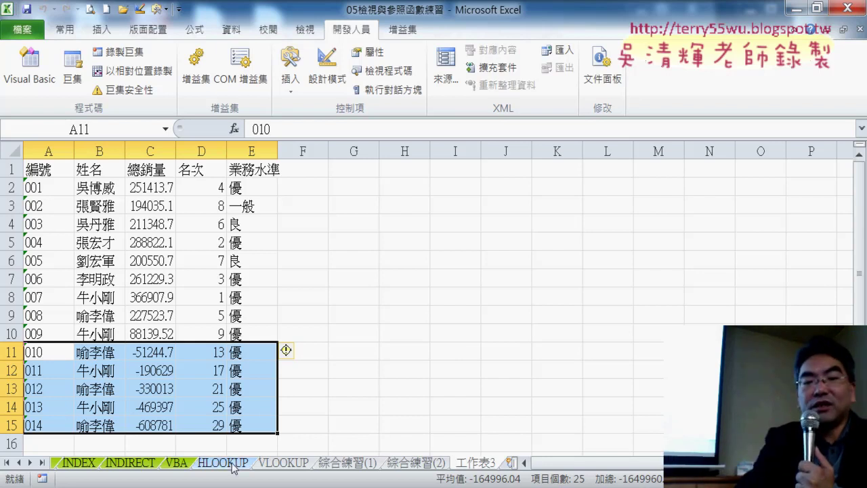
click(177, 464)
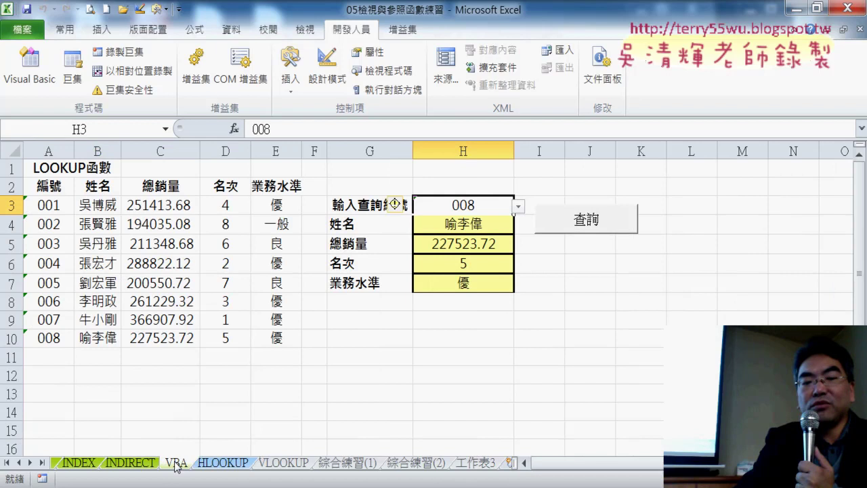
right_click(584, 234)
click(629, 356)
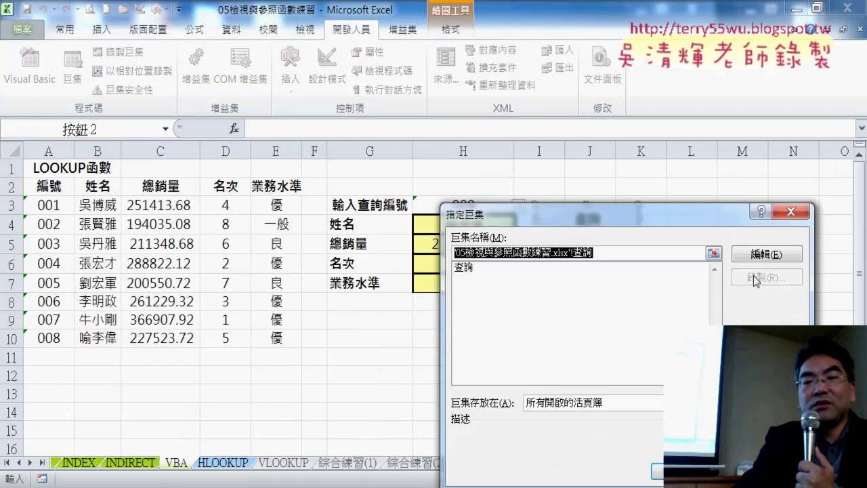
click(766, 254)
drag(591, 238, 601, 59)
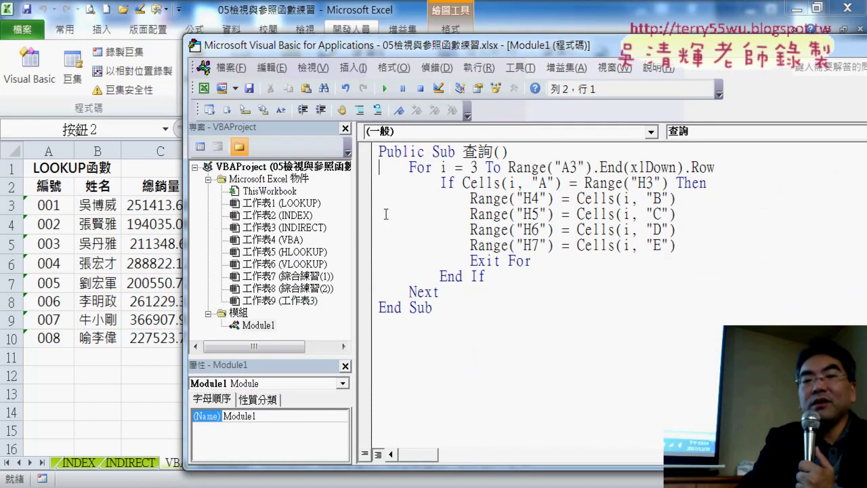
drag(509, 167, 579, 168)
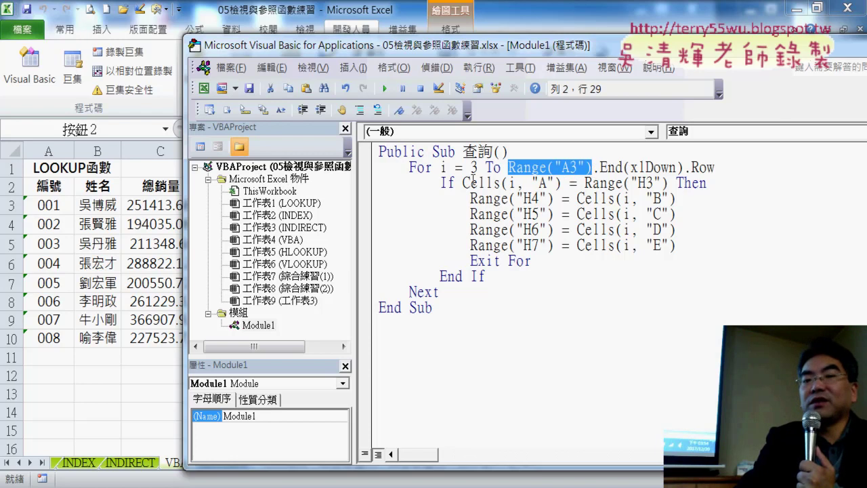
drag(462, 183, 561, 185)
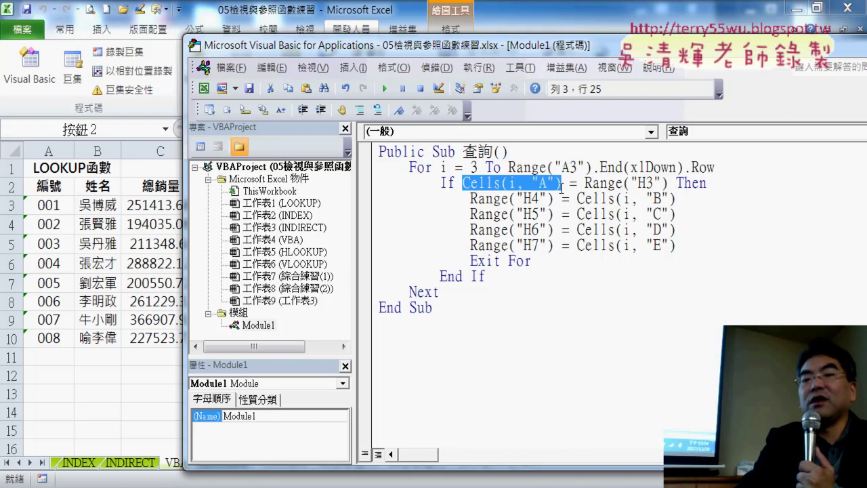
click(464, 183)
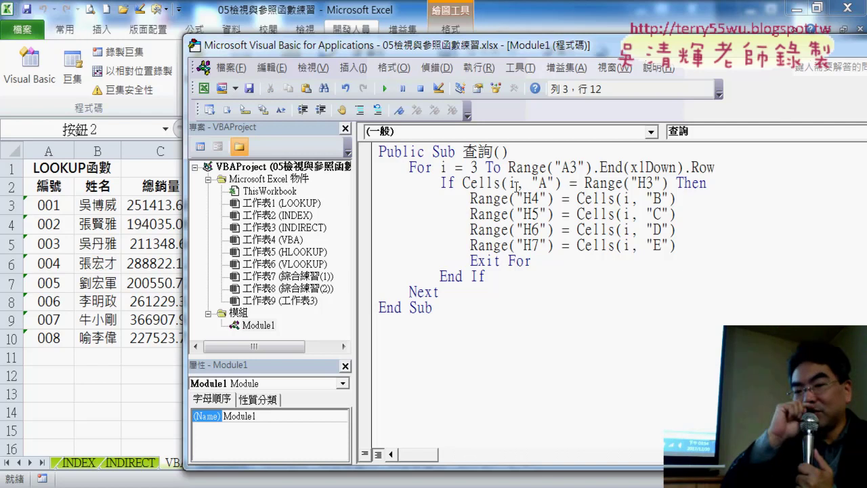
drag(475, 466, 472, 409)
click(477, 463)
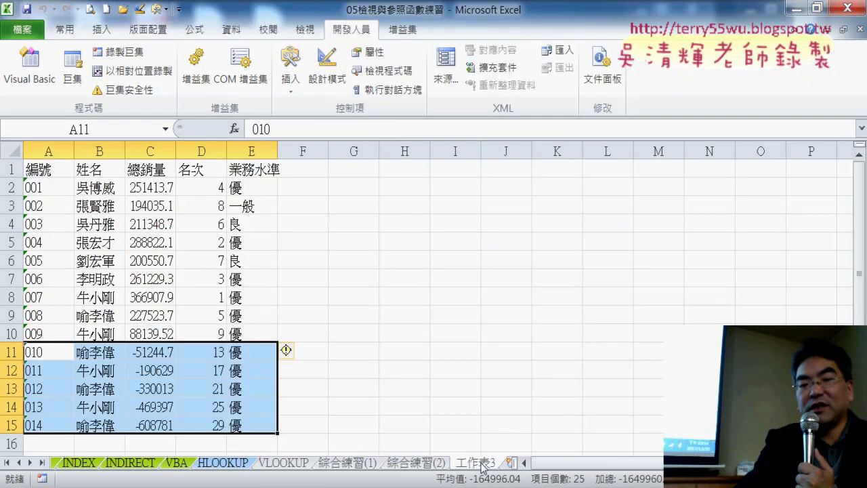
- Rename the 14-record data sheet from 工作表3 to DATA
double_click(481, 463)
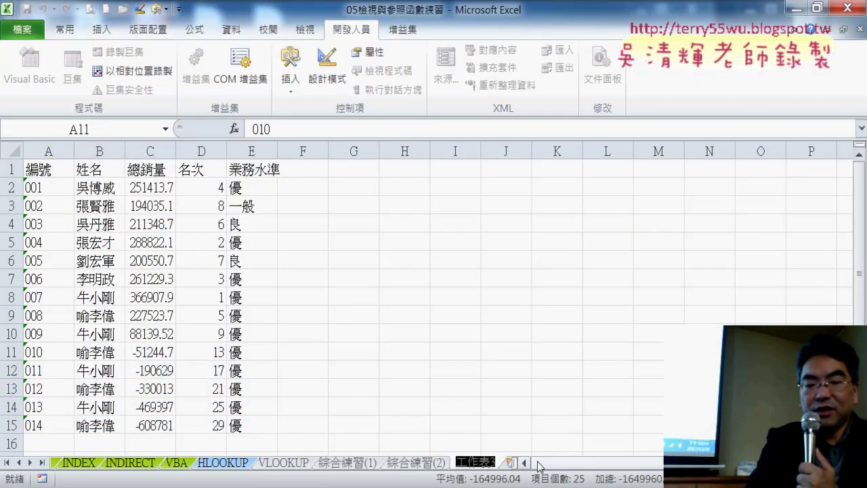
text(DAR)
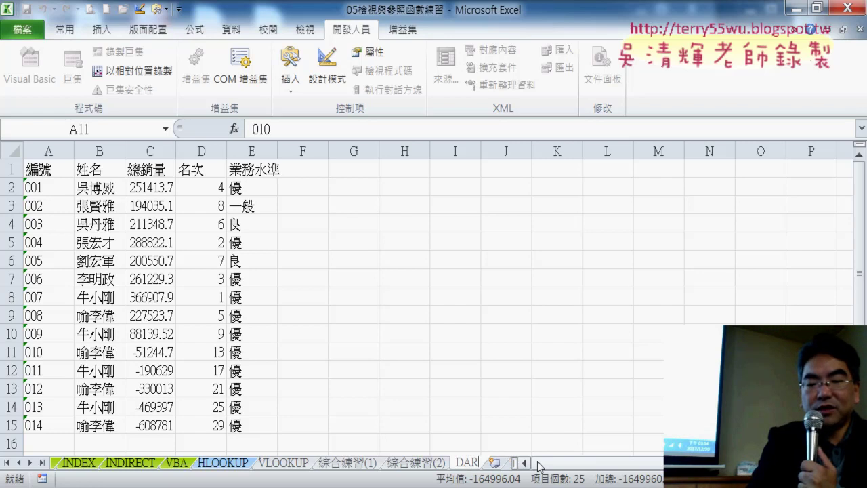
key(BackSpace)
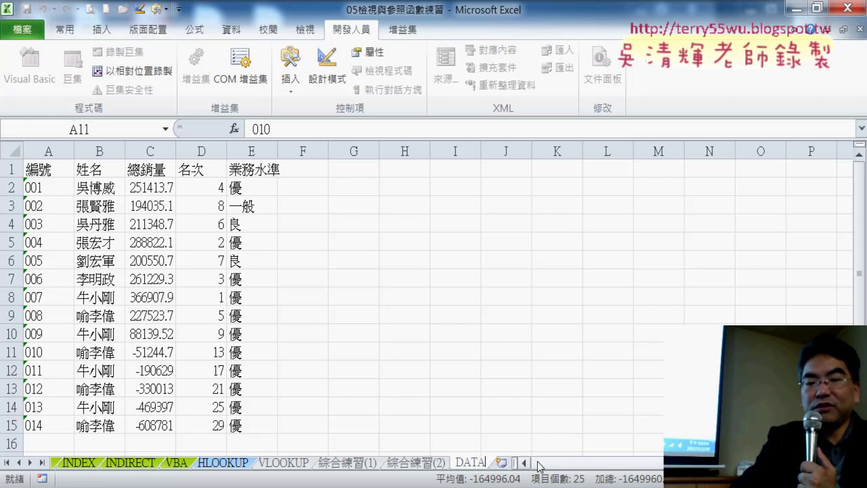
key(Return)
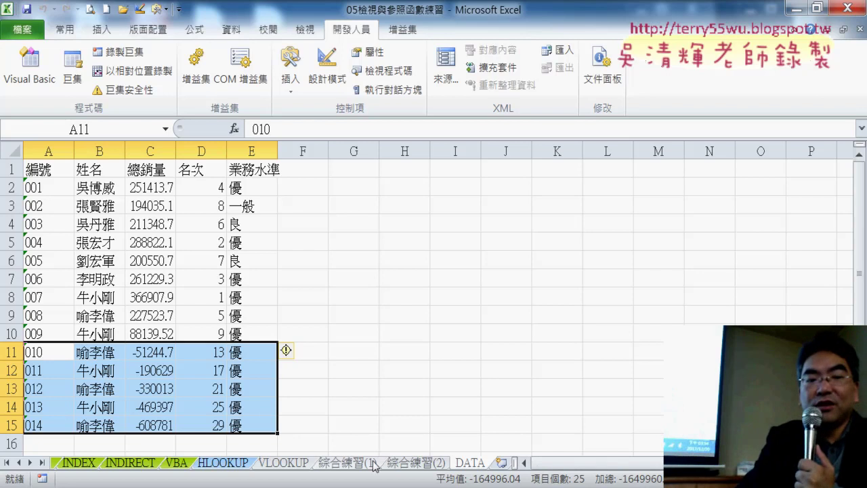
- From the VBA sheet, open the 查詢 button's assigned macro in the VBA editor
click(176, 464)
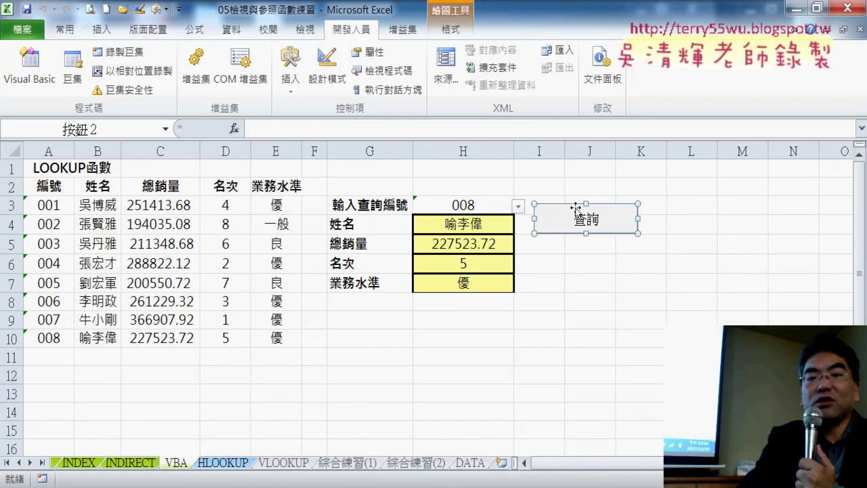
right_click(600, 212)
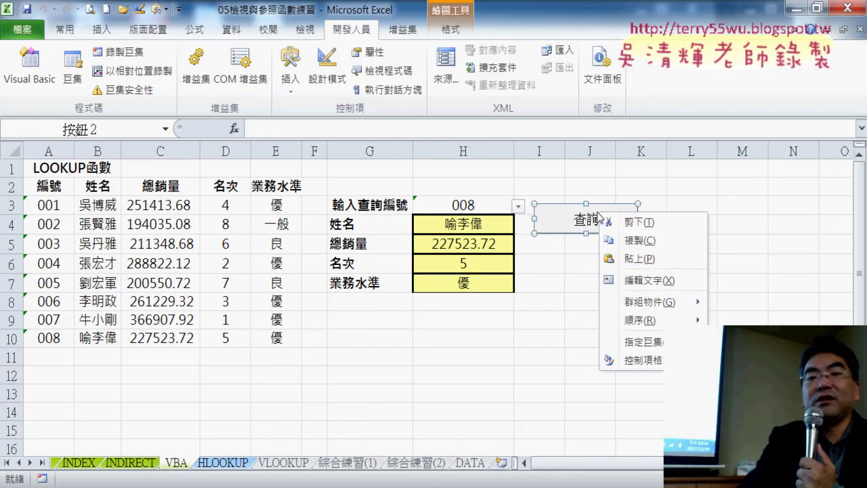
click(655, 347)
click(718, 254)
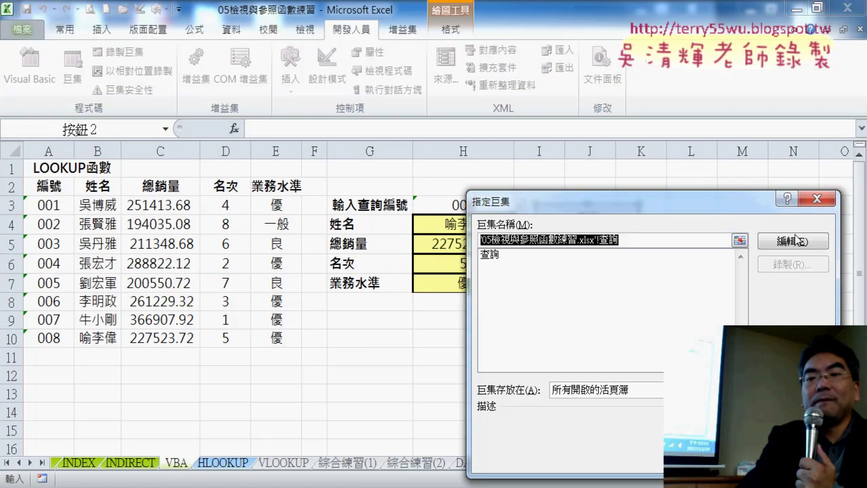
click(793, 241)
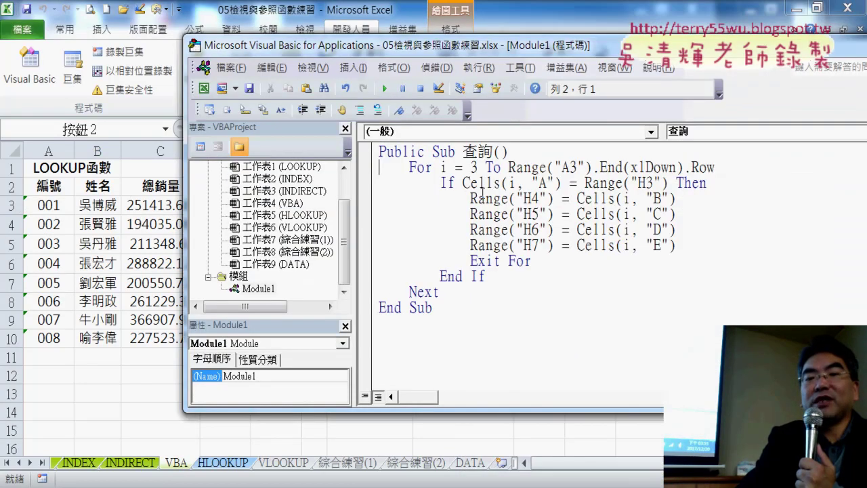